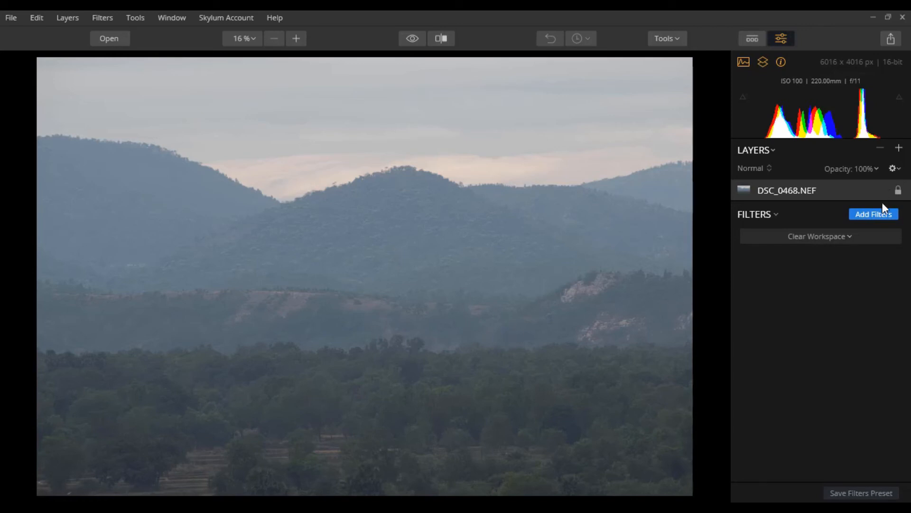
# Add the RAW Develop filter to the DSC_0468.NEF photo and close the filters catalog.
pyautogui.click(883, 215)
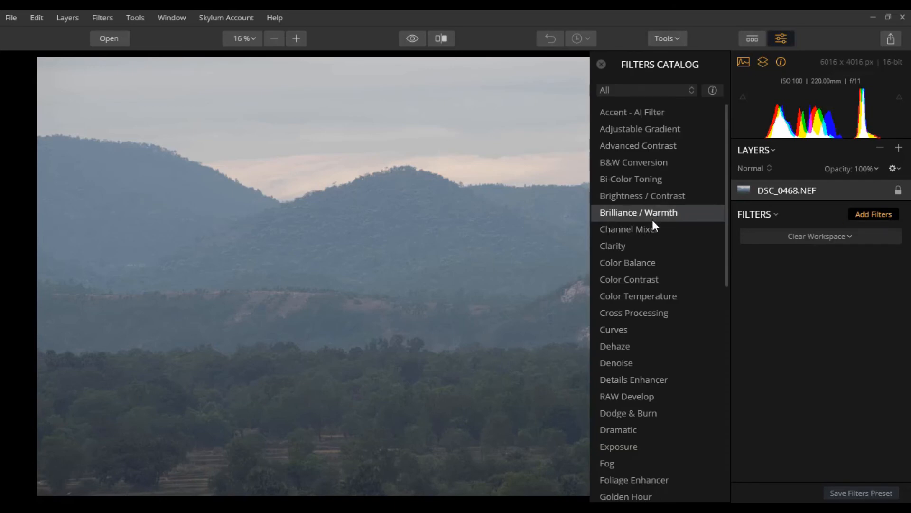
pyautogui.click(627, 396)
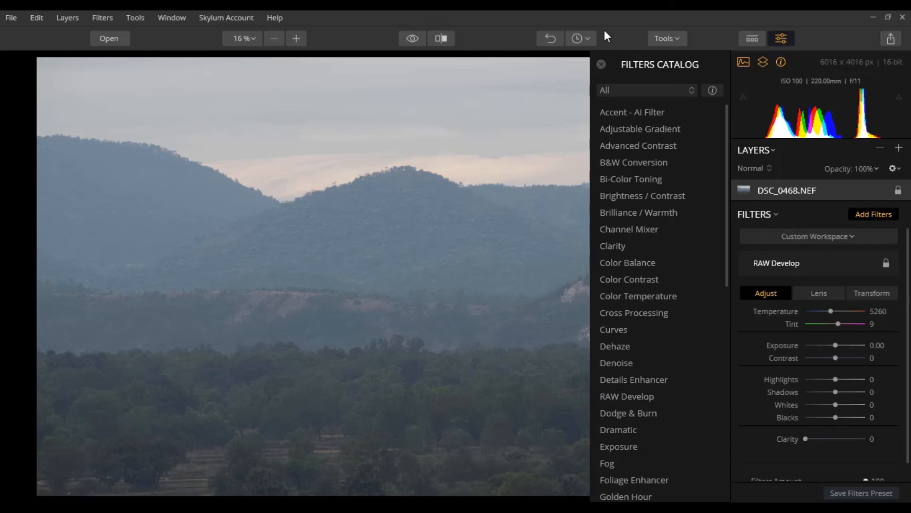
pyautogui.click(601, 65)
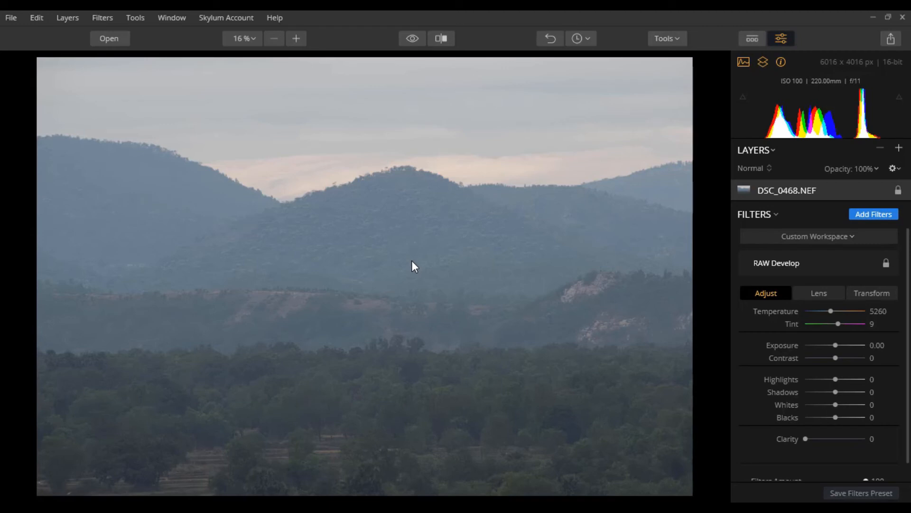
# Set the RAW Develop temperature to 5660.
pyautogui.click(882, 311)
pyautogui.click(878, 311)
pyautogui.click(894, 325)
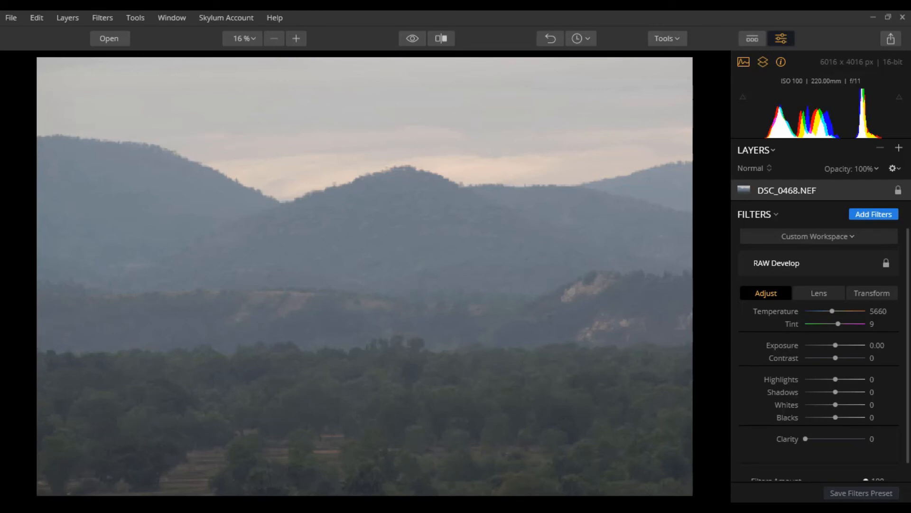
# Add a new adjustment layer above the DSC_0468.NEF photo and review the base photo layer's RAW Develop settings.
pyautogui.click(899, 149)
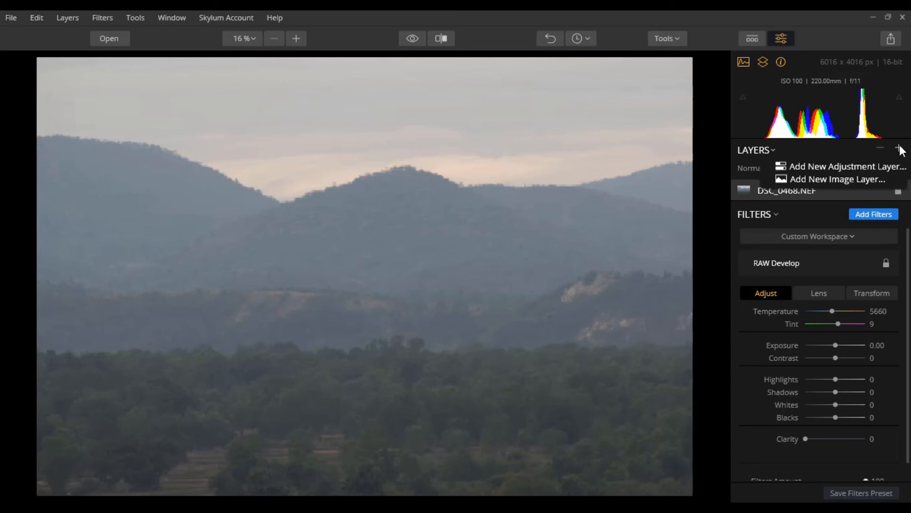
pyautogui.click(864, 166)
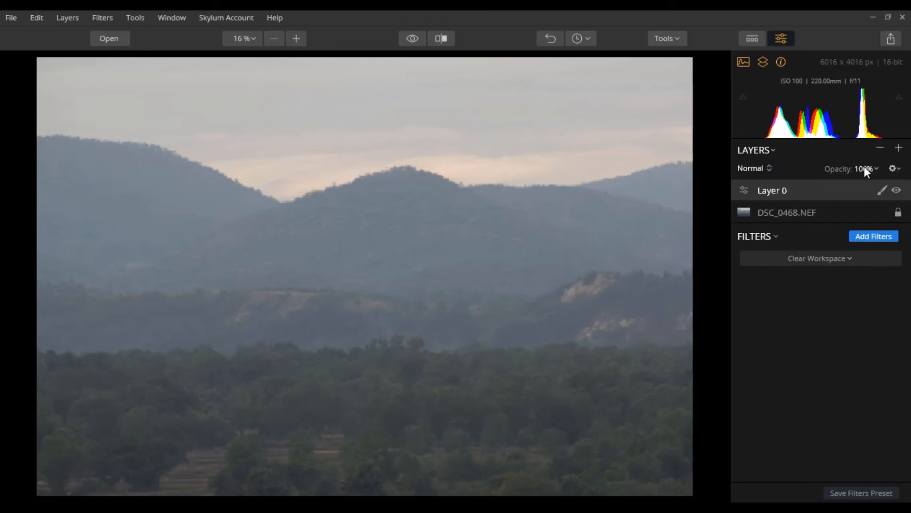
pyautogui.click(805, 214)
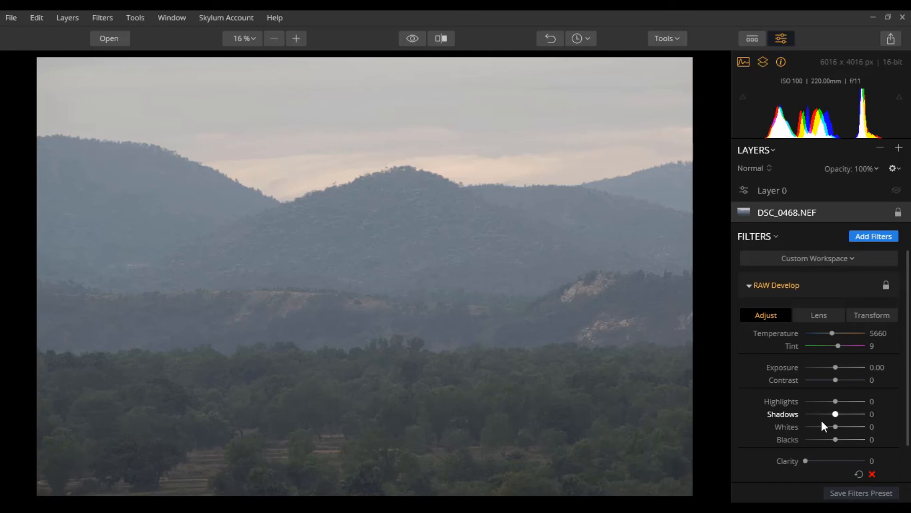
# Apply the Accent - AI Filter to the adjustment layer Layer 0 with Boost at 90.
pyautogui.click(787, 189)
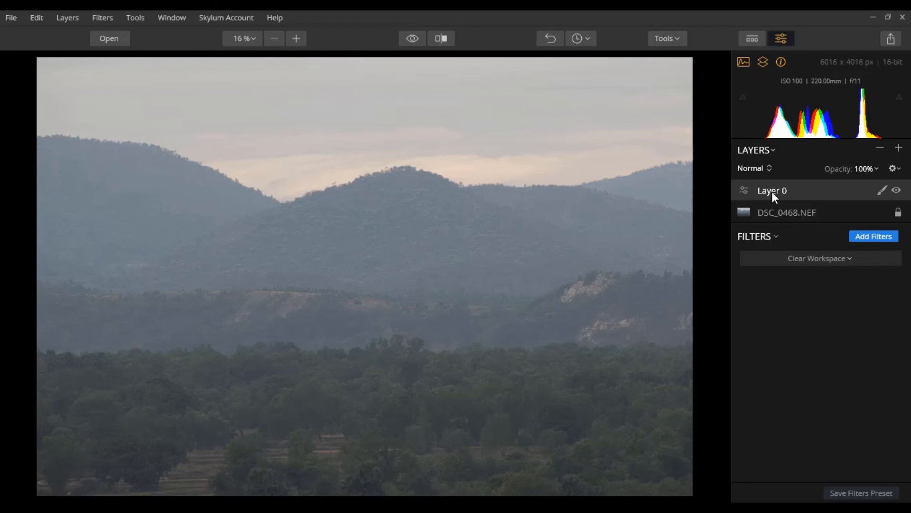
pyautogui.click(870, 236)
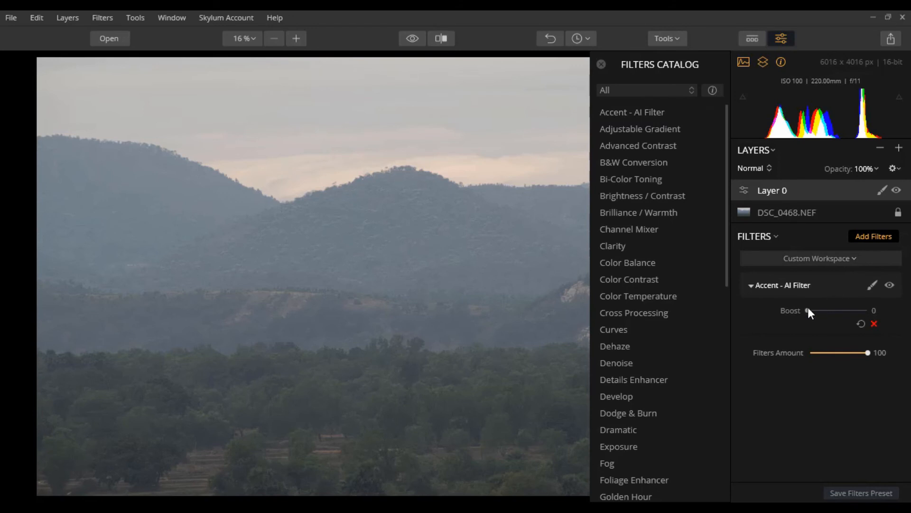
pyautogui.moveTo(808, 309); pyautogui.dragTo(861, 311)
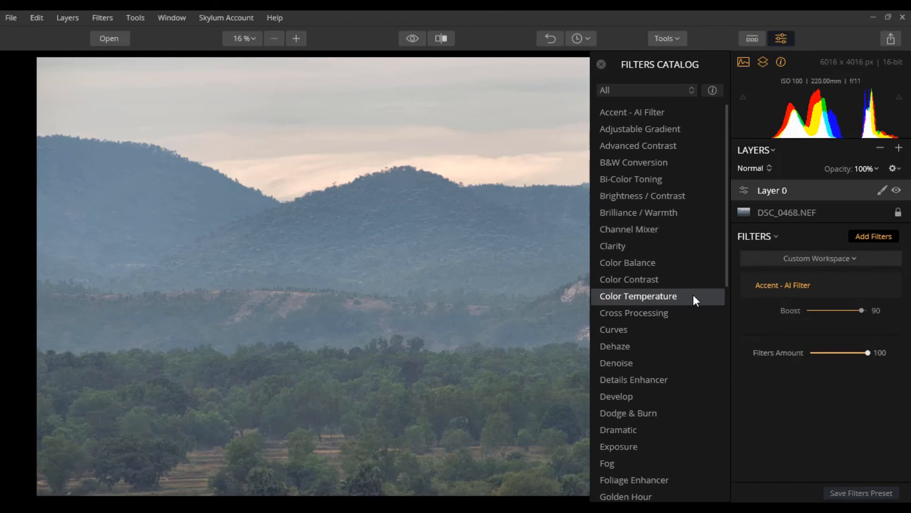
# Add a Highlights / Shadows filter to Layer 0 with Highlights at -100 and Shadows at 100.
pyautogui.scroll(-5, 694, 298)
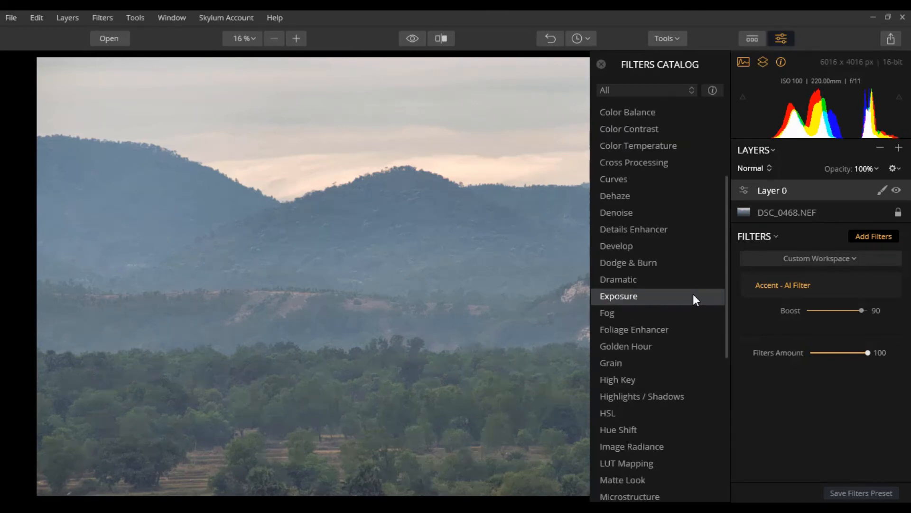
pyautogui.click(650, 397)
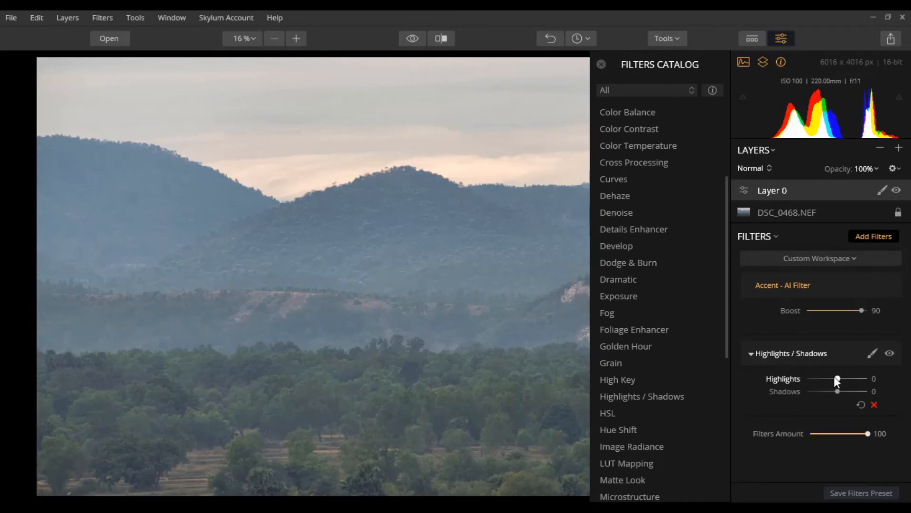
pyautogui.moveTo(837, 376); pyautogui.dragTo(787, 380)
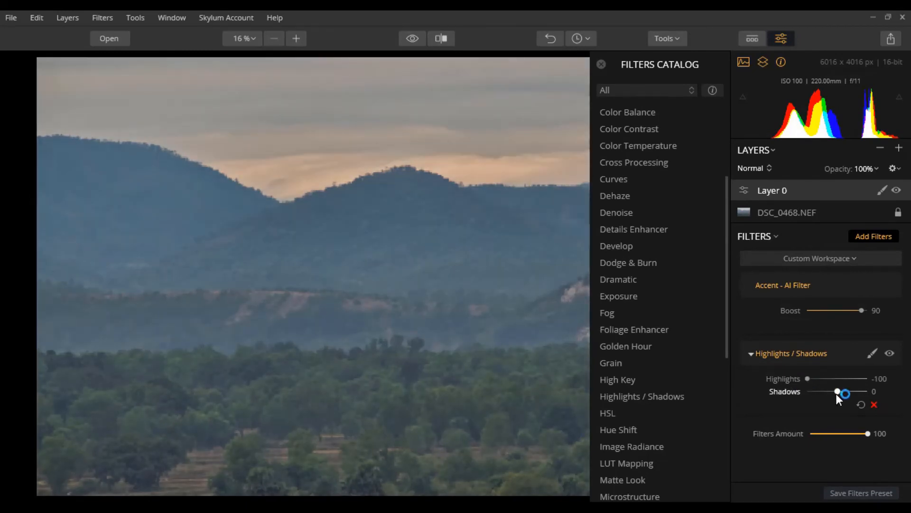
pyautogui.moveTo(837, 390); pyautogui.dragTo(907, 403)
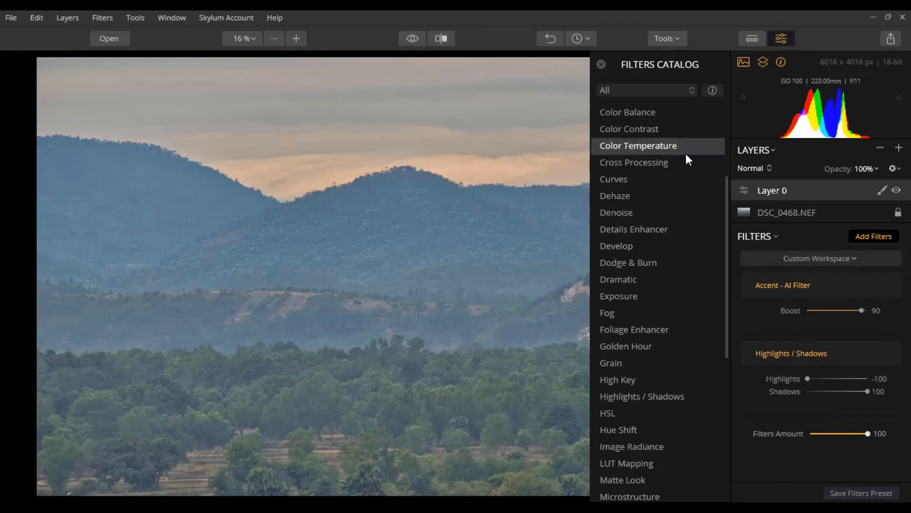
# Add a Clarity filter to Layer 0 with its Amount at 90.
pyautogui.scroll(2, 663, 266)
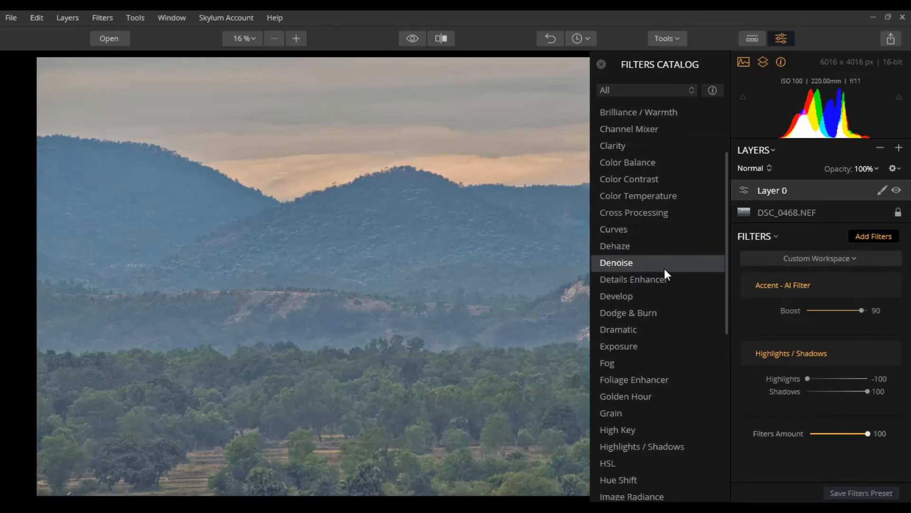
pyautogui.click(627, 148)
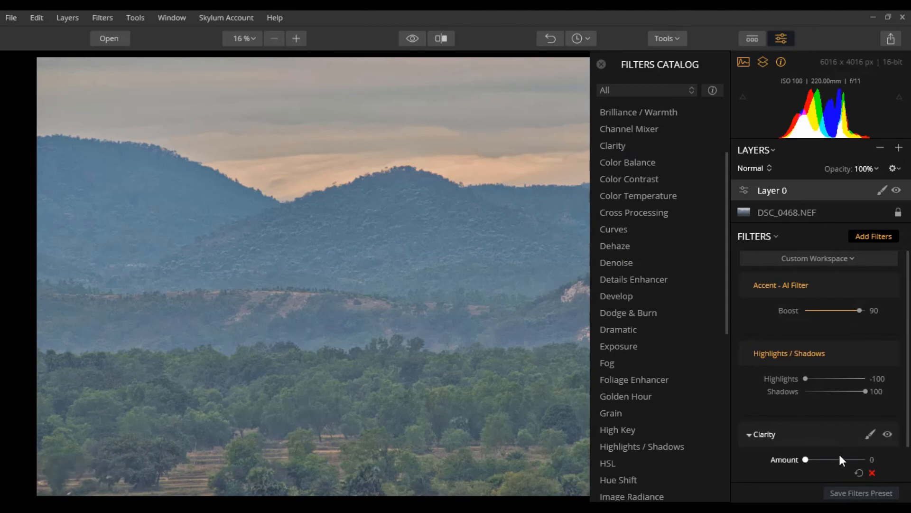
pyautogui.moveTo(805, 459); pyautogui.dragTo(853, 460)
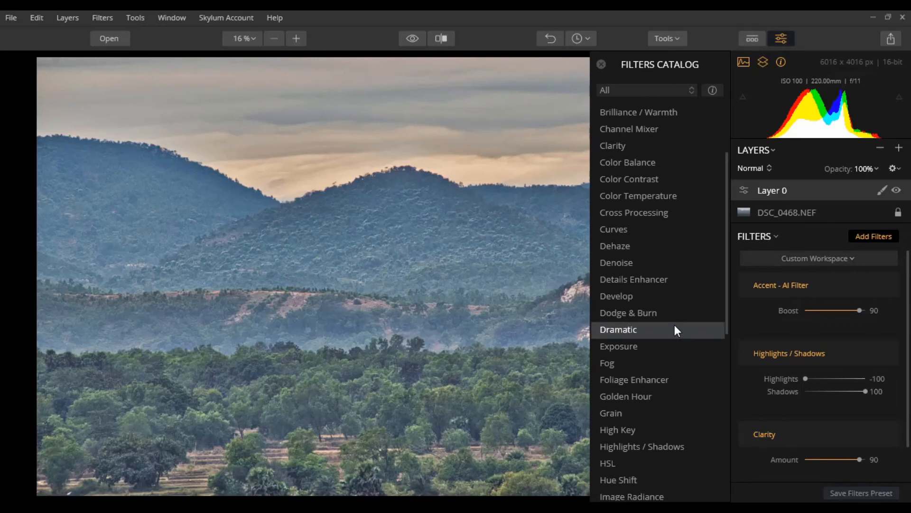
# Add a Dehaze filter to Layer 0 with its Amount at 90.
pyautogui.click(623, 246)
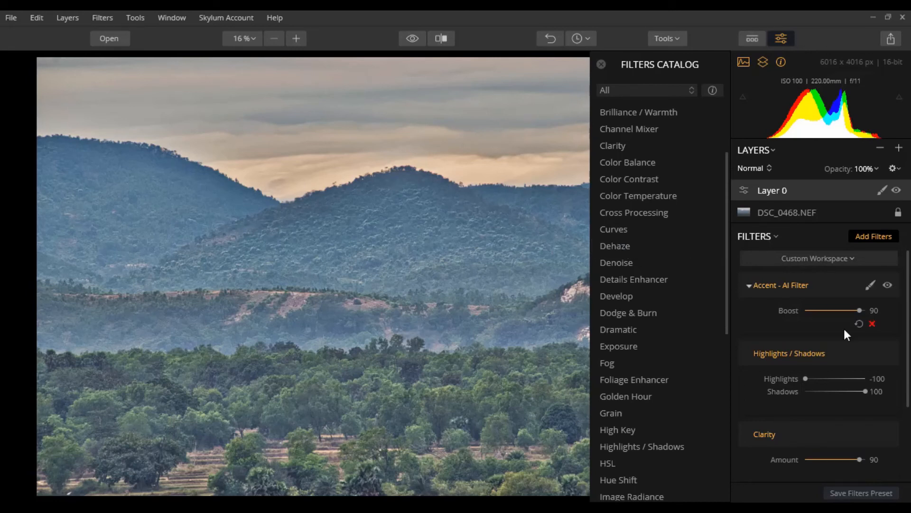
pyautogui.scroll(-3, 883, 439)
pyautogui.moveTo(805, 420); pyautogui.dragTo(860, 423)
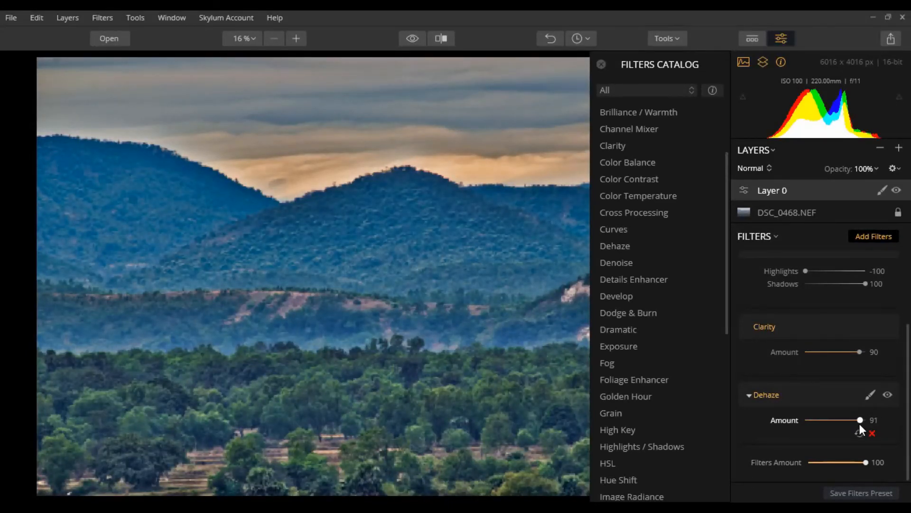
pyautogui.moveTo(857, 420); pyautogui.dragTo(858, 420)
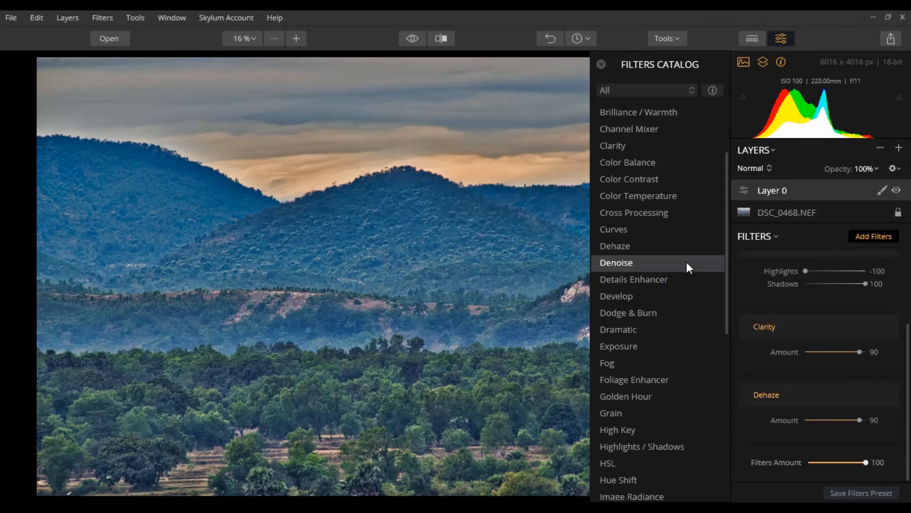
# Add a Brilliance / Warmth filter to Layer 0 with Warmth at 64.
pyautogui.click(650, 114)
pyautogui.scroll(-1, 882, 439)
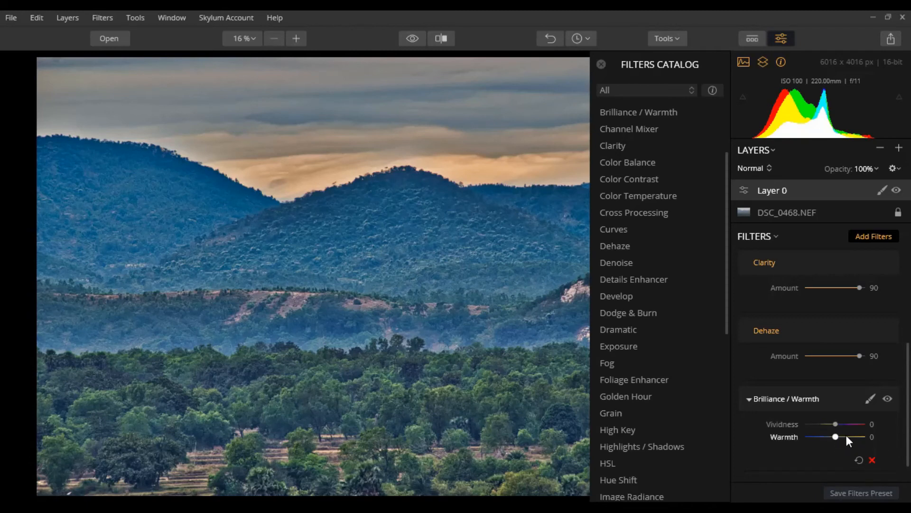
pyautogui.moveTo(836, 437); pyautogui.dragTo(854, 438)
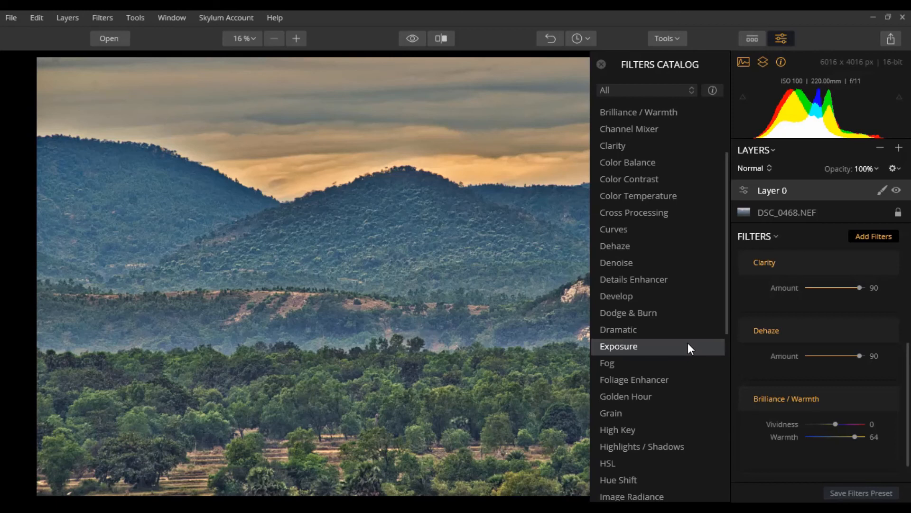
# Add a Saturation / Vibrance filter to Layer 0 with Vibrance at 11.
pyautogui.scroll(-3, 688, 343)
pyautogui.scroll(-2, 688, 343)
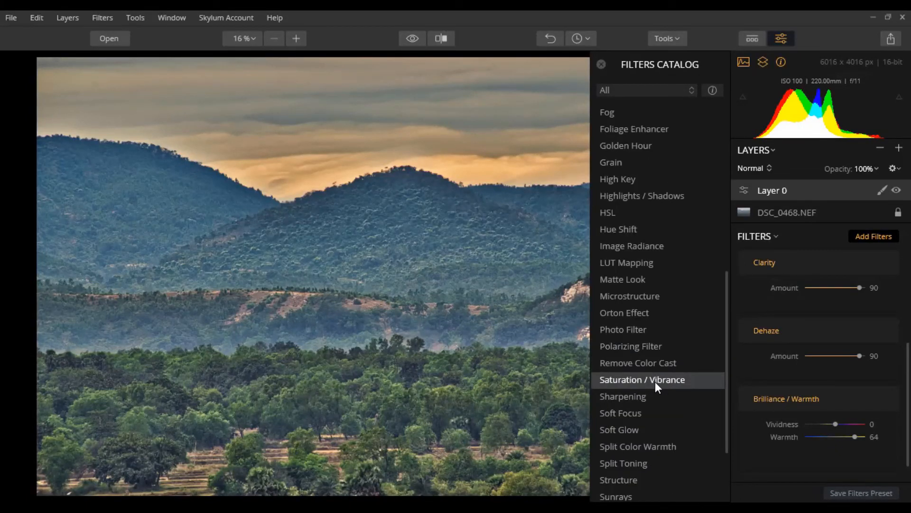
pyautogui.click(655, 381)
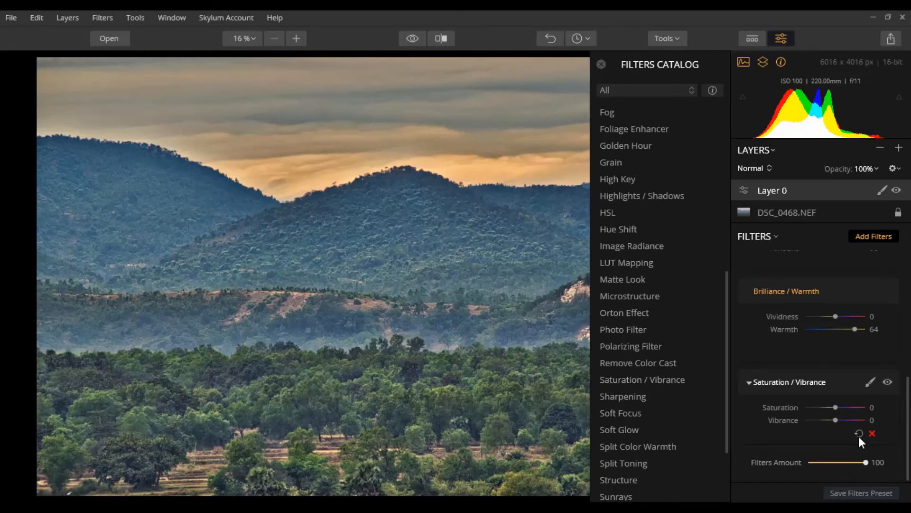
pyautogui.moveTo(844, 421); pyautogui.dragTo(841, 420)
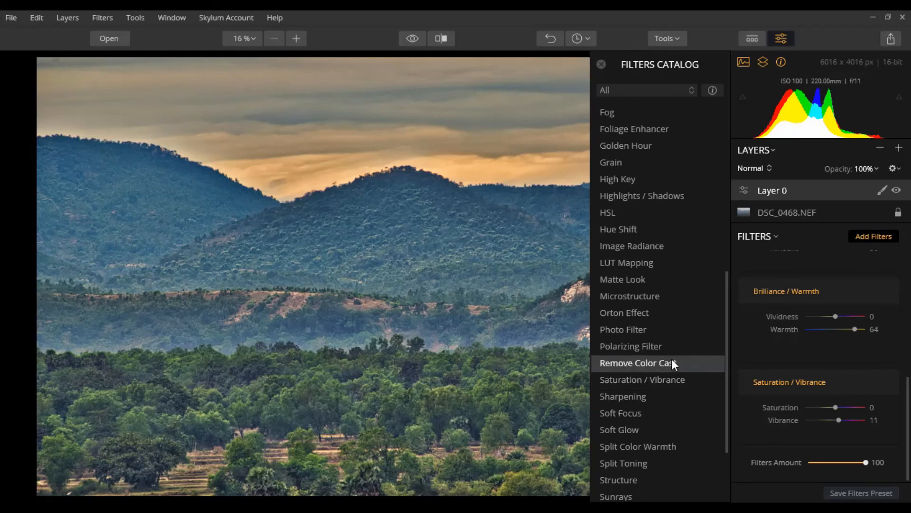
# Add an Advanced Contrast filter to Layer 0 and review the settings of the filters applied so far.
pyautogui.scroll(7, 673, 364)
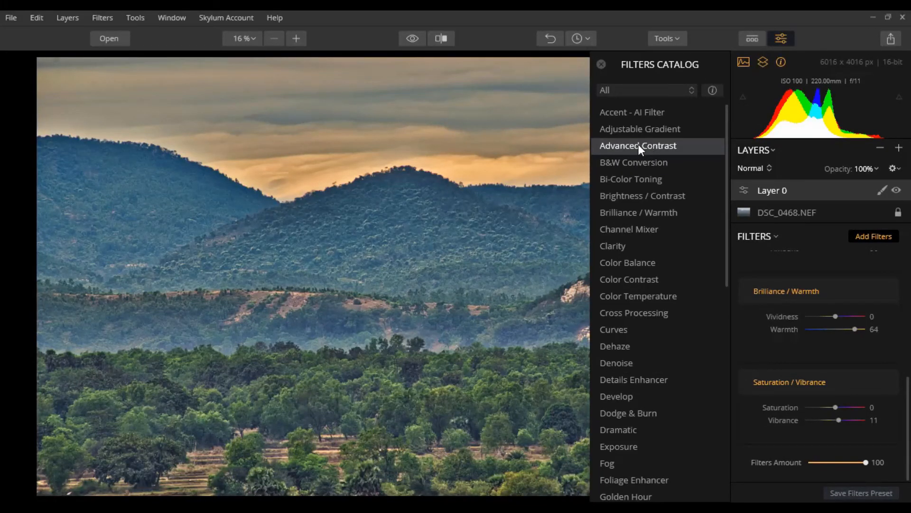
pyautogui.click(644, 147)
pyautogui.scroll(-3, 856, 363)
pyautogui.scroll(-2, 858, 367)
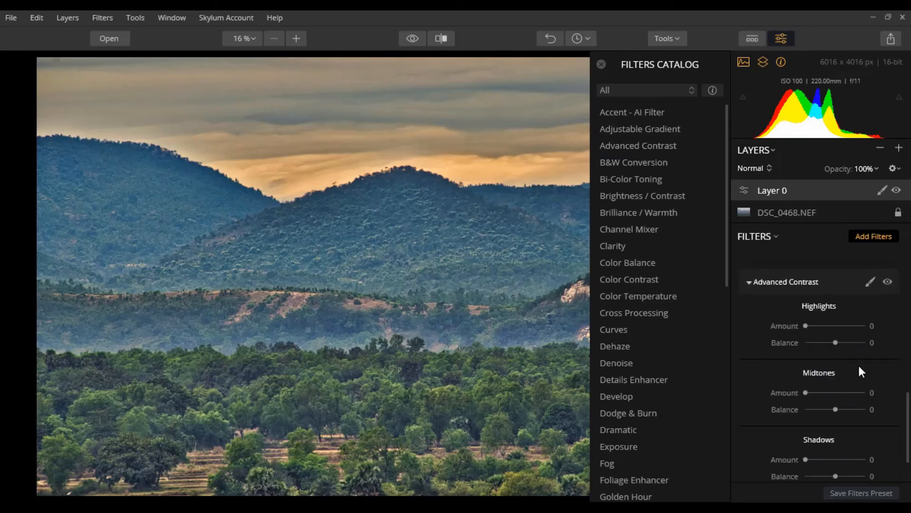
pyautogui.scroll(6, 859, 364)
pyautogui.scroll(3, 859, 366)
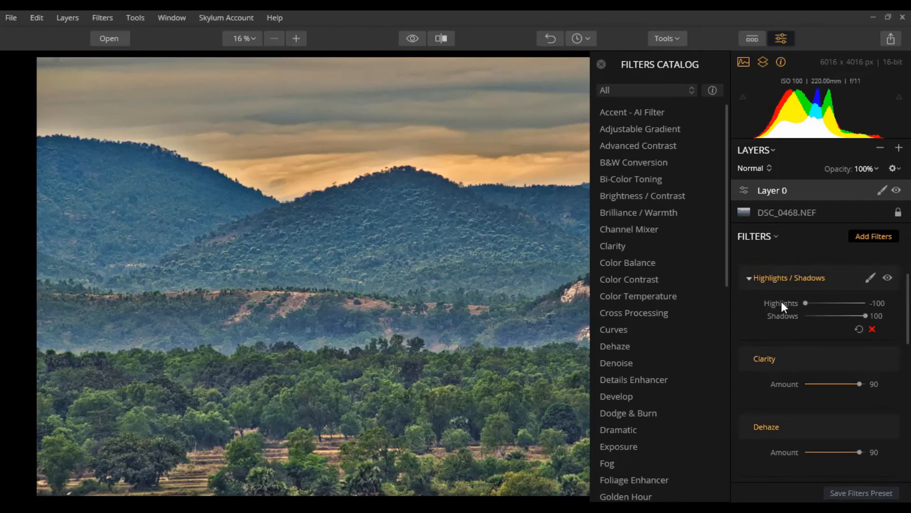
pyautogui.scroll(-4, 853, 363)
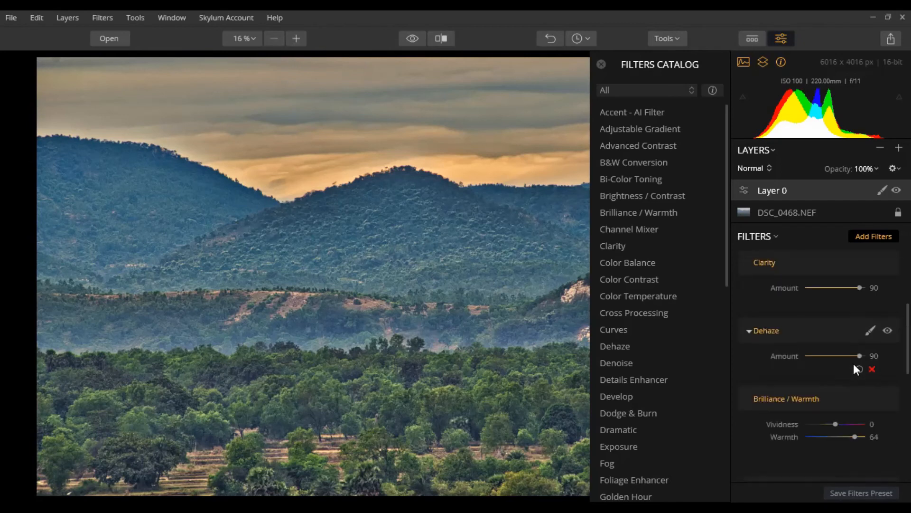
pyautogui.scroll(-3, 854, 363)
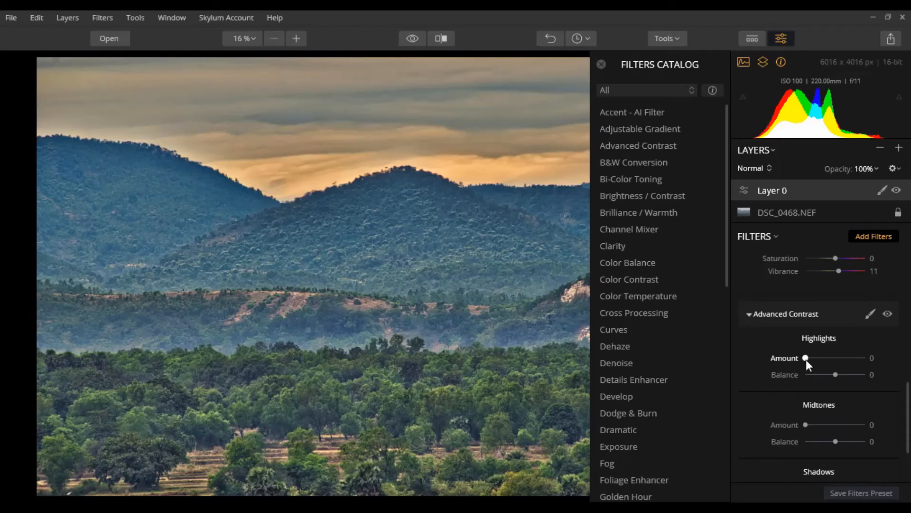
# Set the Highlights Amount of the Advanced Contrast filter to 40.
pyautogui.moveTo(806, 360); pyautogui.dragTo(882, 360)
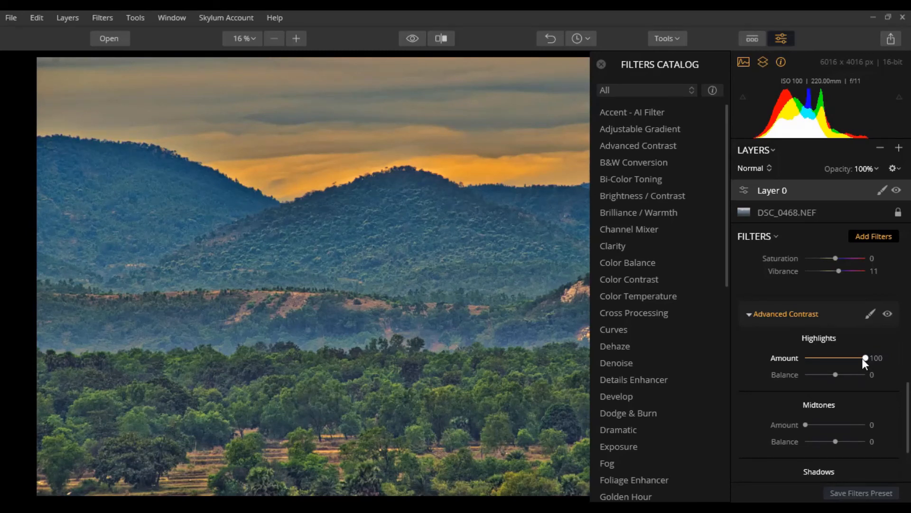
pyautogui.moveTo(867, 357); pyautogui.dragTo(836, 364)
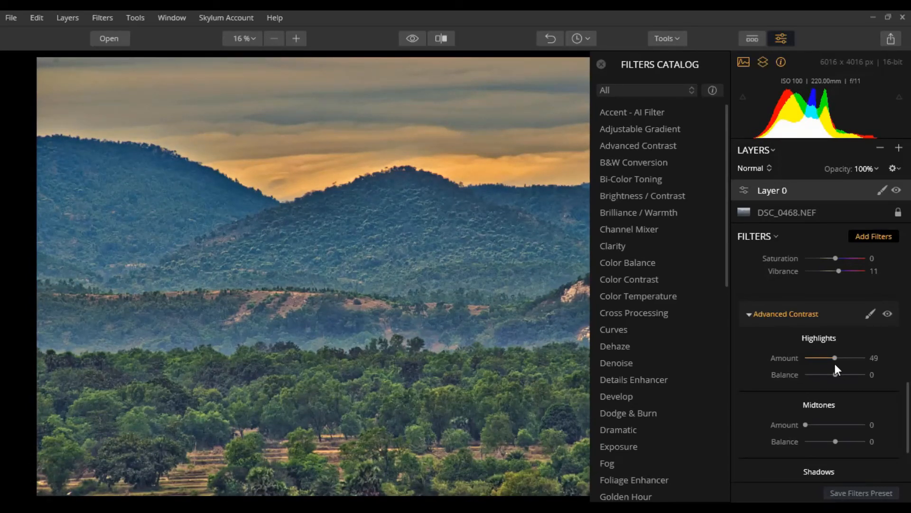
pyautogui.moveTo(833, 358); pyautogui.dragTo(830, 358)
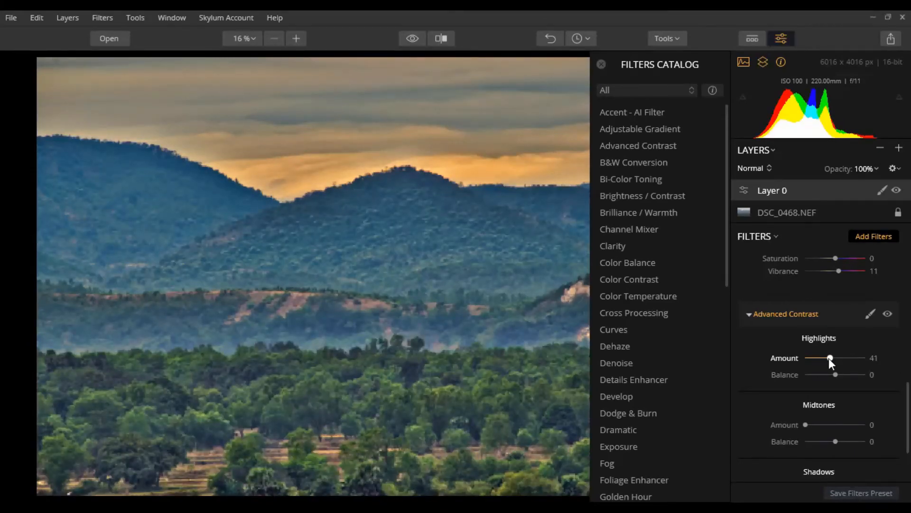
pyautogui.moveTo(829, 360); pyautogui.dragTo(829, 361)
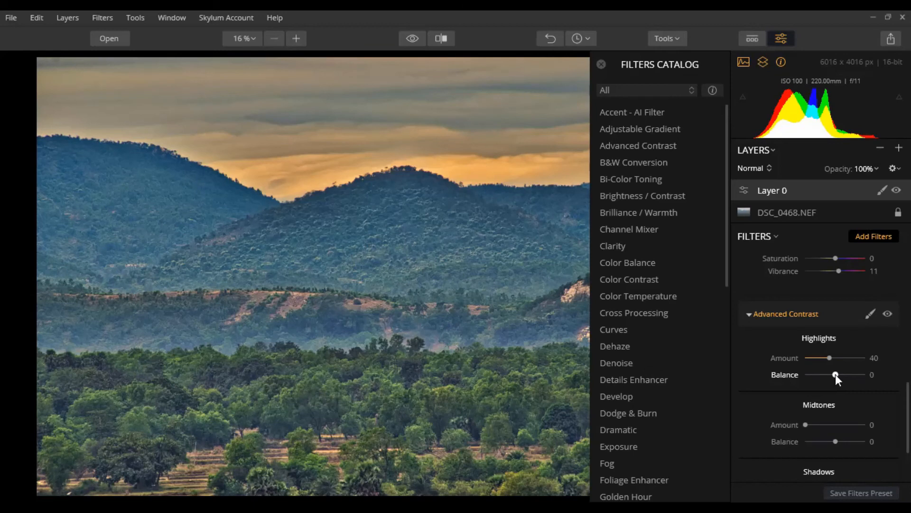
pyautogui.scroll(-2, 836, 374)
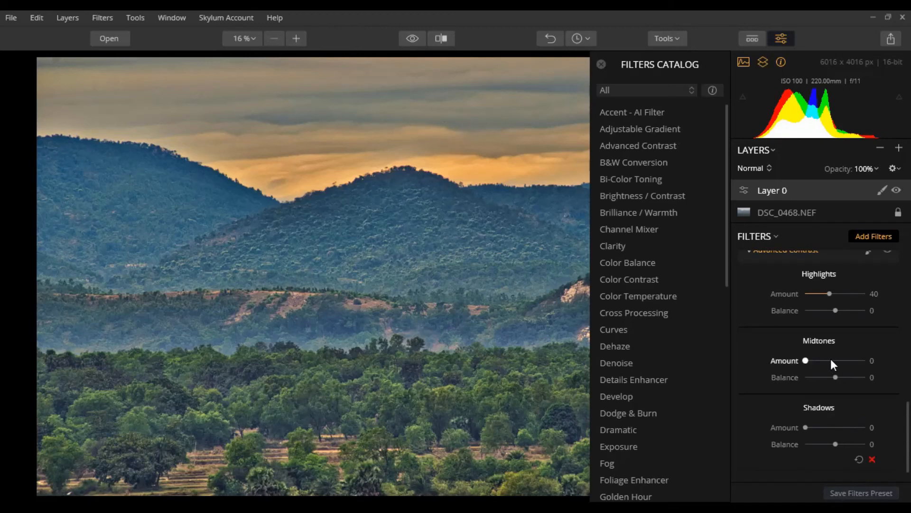
# Set the Midtones Amount of the Advanced Contrast filter to 40.
pyautogui.click(856, 361)
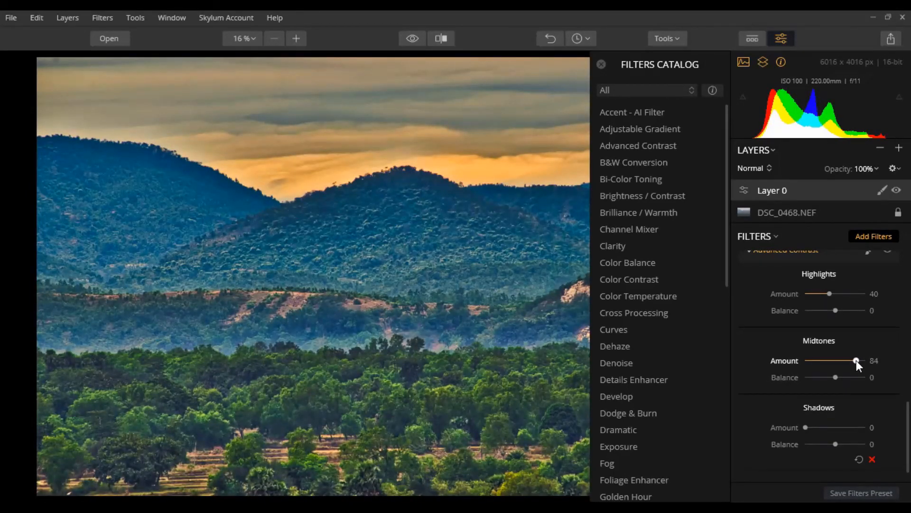
pyautogui.moveTo(853, 360); pyautogui.dragTo(830, 363)
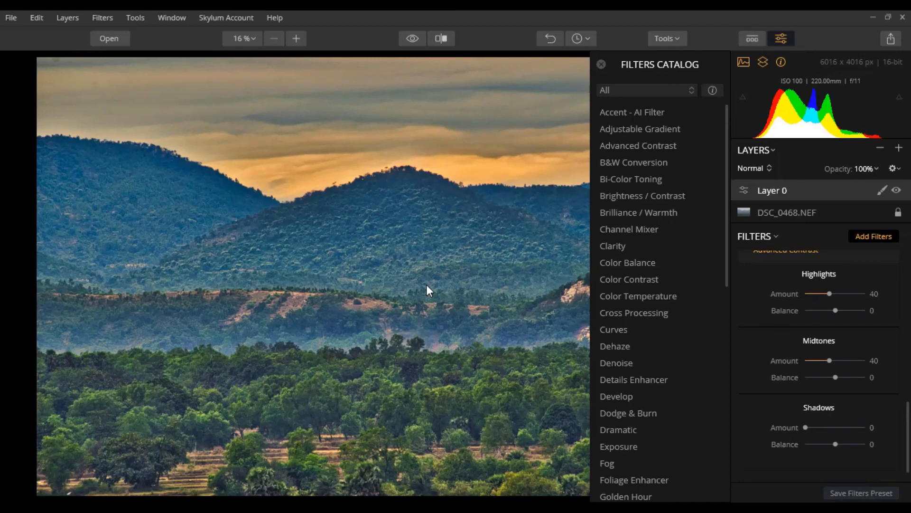
# Add a Polarizing Filter to Layer 0 with Amount at 20 and compare the photo with and without it.
pyautogui.scroll(-3, 680, 382)
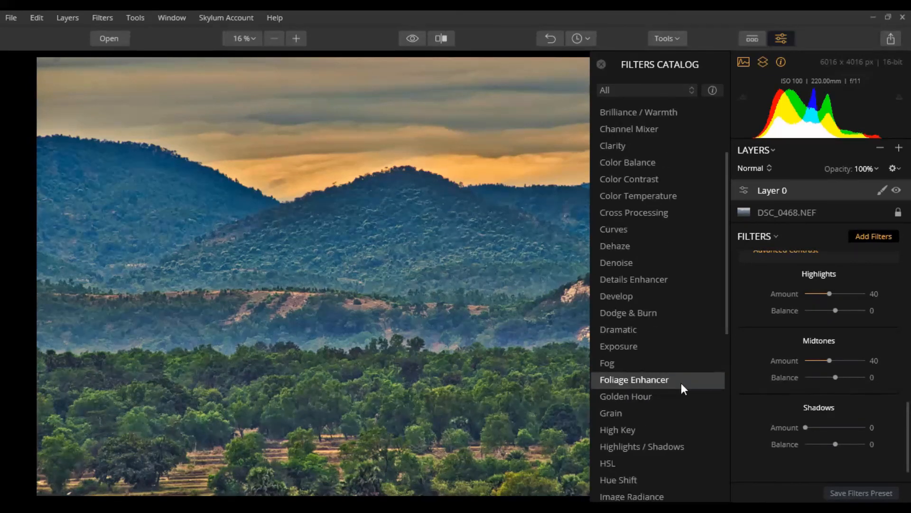
pyautogui.scroll(-3, 682, 389)
pyautogui.scroll(-3, 681, 388)
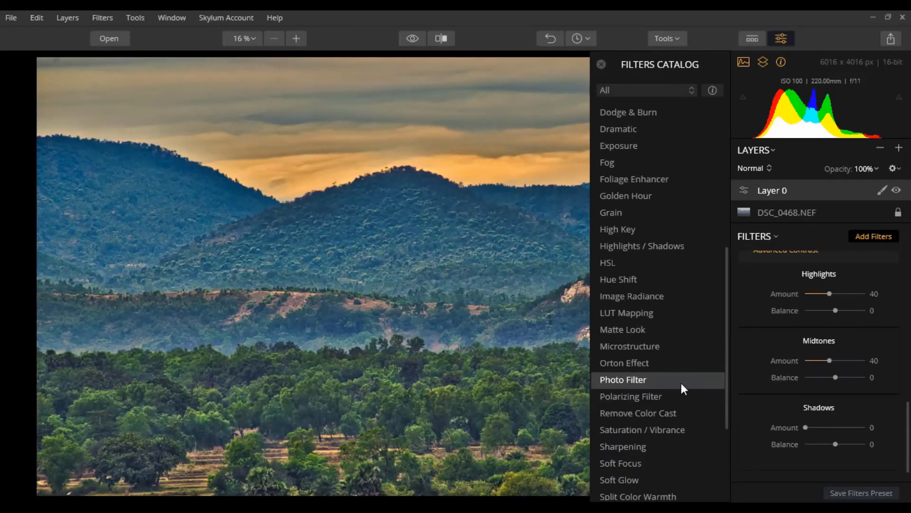
pyautogui.moveTo(614, 397); pyautogui.dragTo(837, 421)
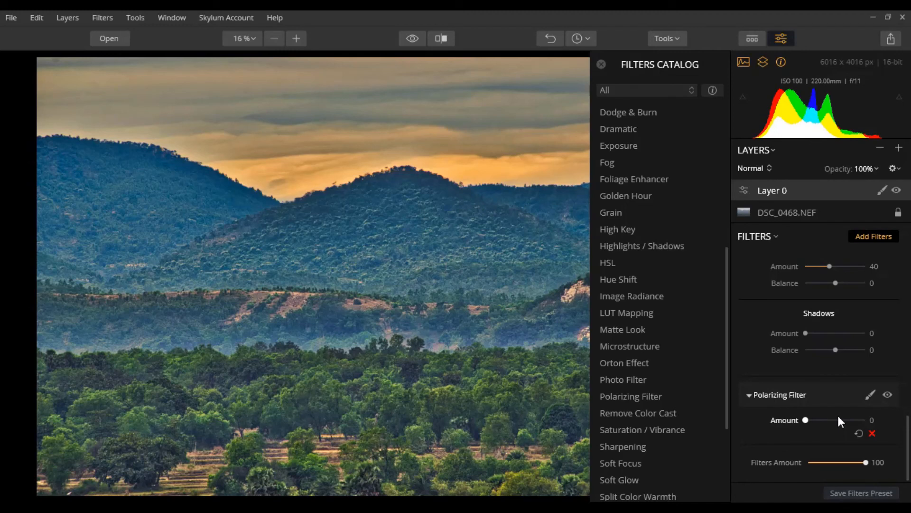
pyautogui.click(817, 419)
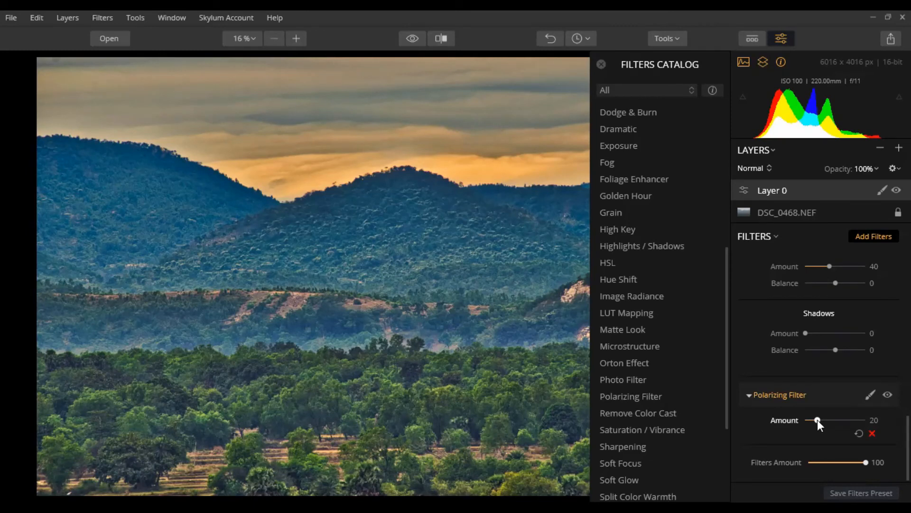
pyautogui.click(889, 395)
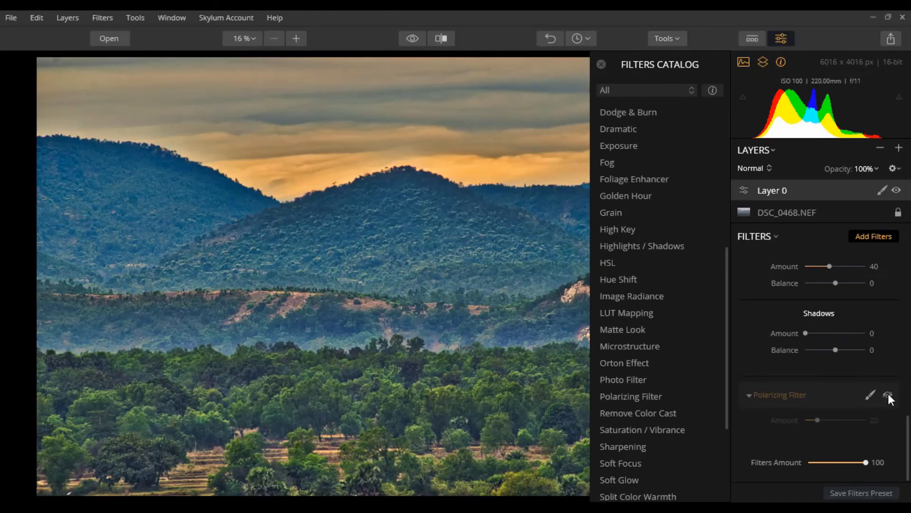
pyautogui.click(888, 395)
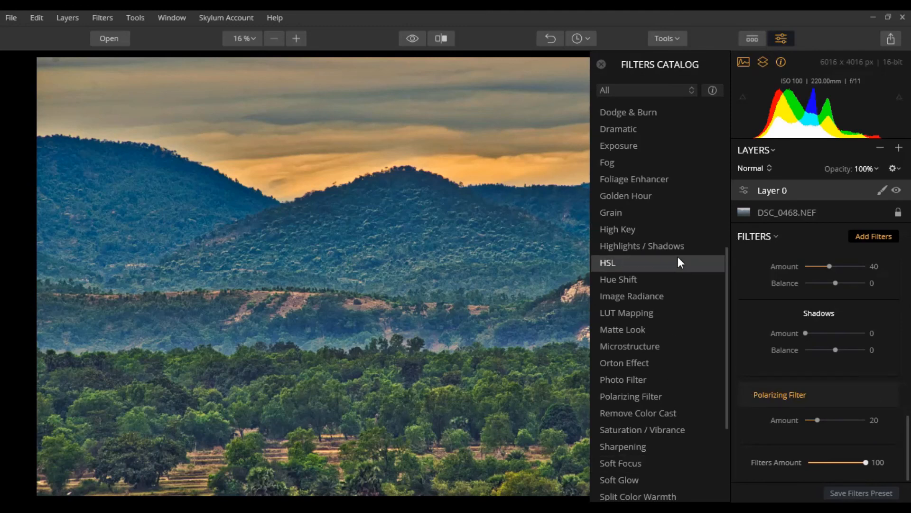
# Add a Golden Hour filter to Layer 0 with Amount at 10.
pyautogui.scroll(-1, 678, 258)
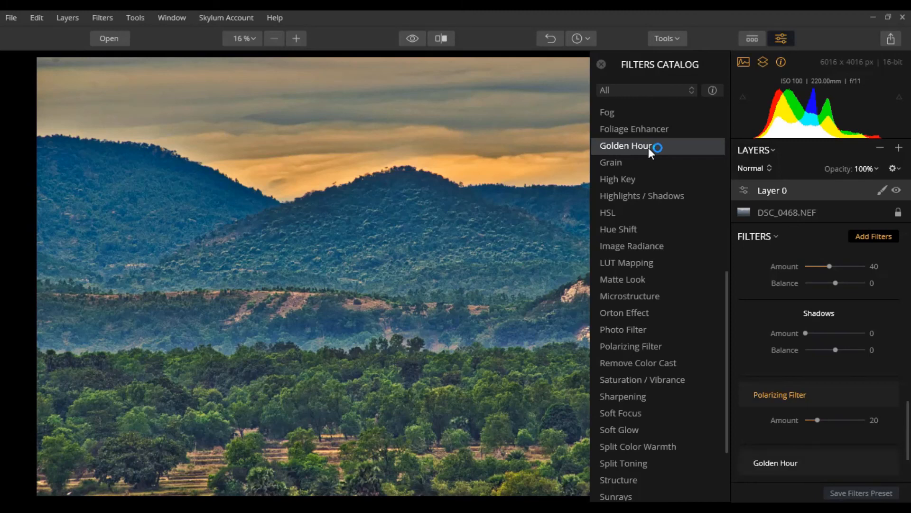
pyautogui.scroll(-4, 826, 394)
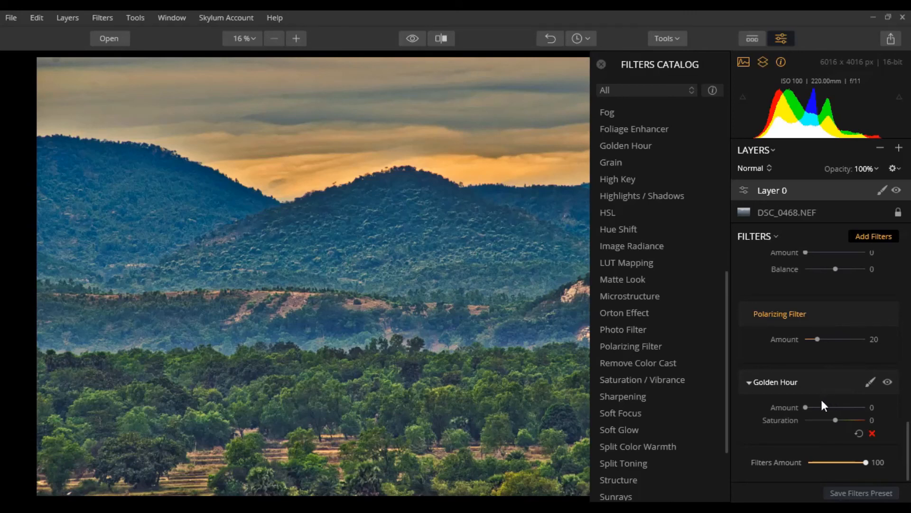
pyautogui.moveTo(807, 407); pyautogui.dragTo(856, 404)
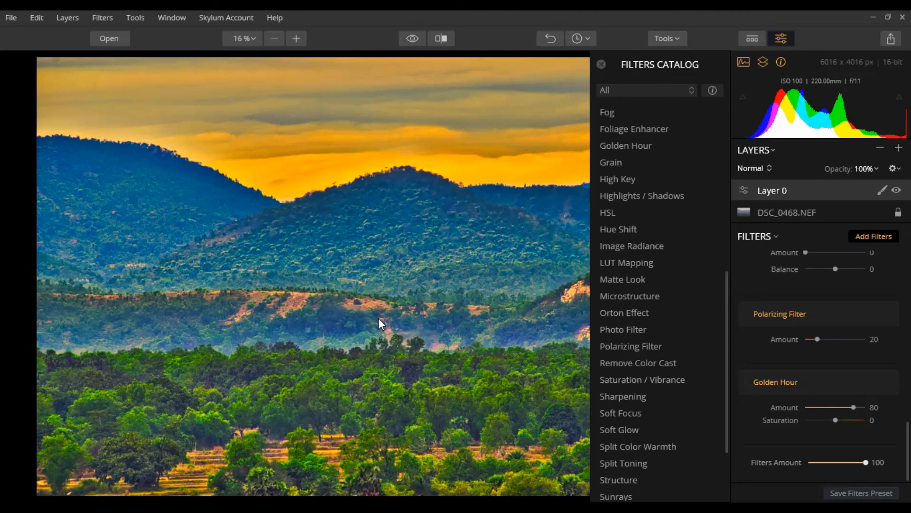
pyautogui.click(813, 406)
pyautogui.click(814, 407)
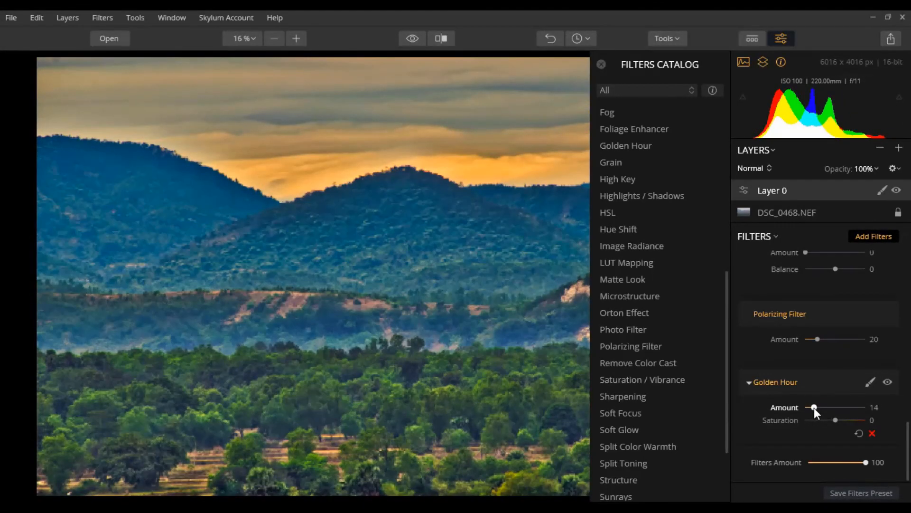
pyautogui.moveTo(813, 408); pyautogui.dragTo(811, 409)
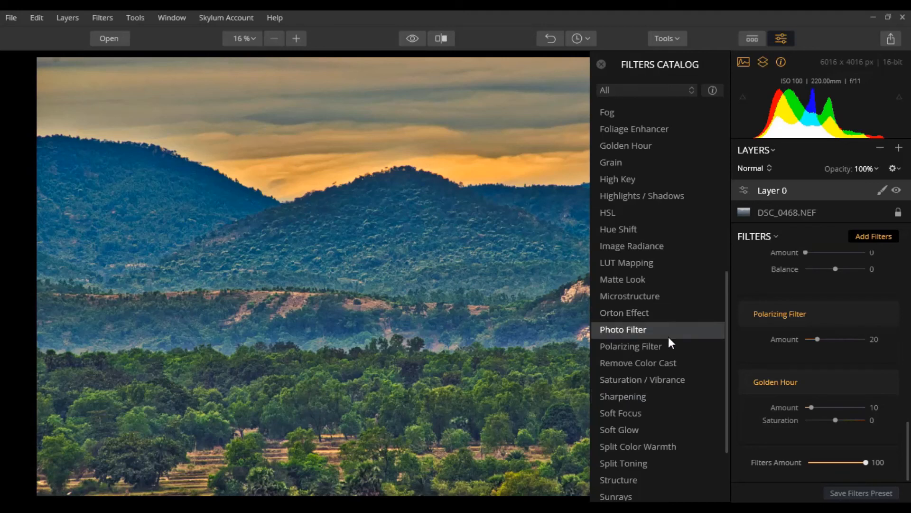
# Add an Image Radiance filter to Layer 0 and adjust its Amount to around half strength.
pyautogui.scroll(-3, 679, 359)
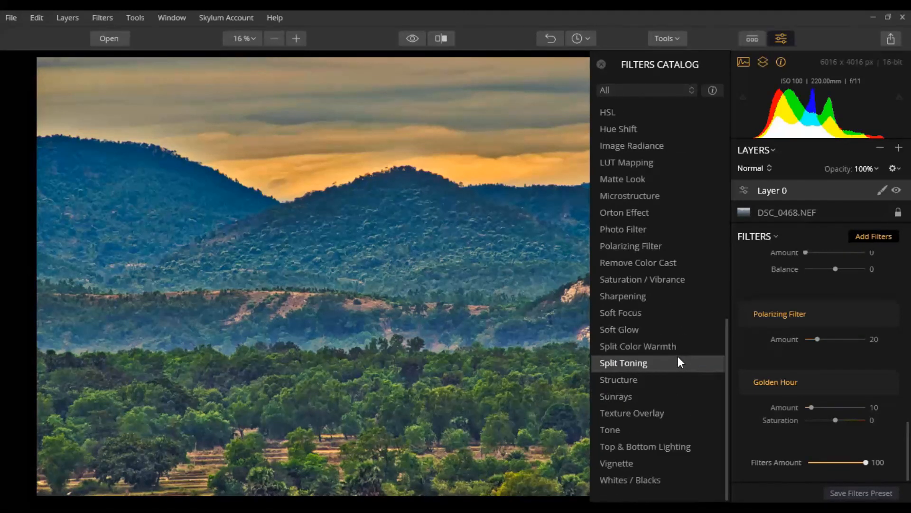
pyautogui.scroll(2, 678, 362)
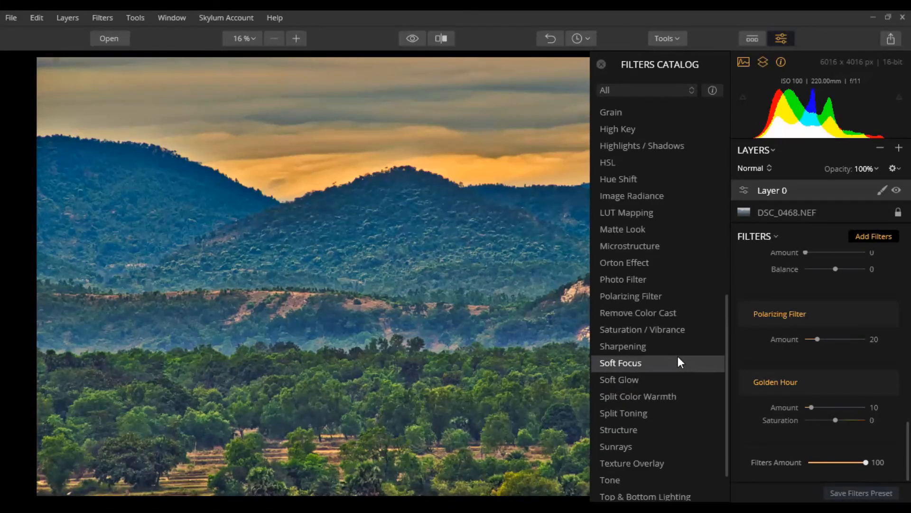
pyautogui.click(631, 196)
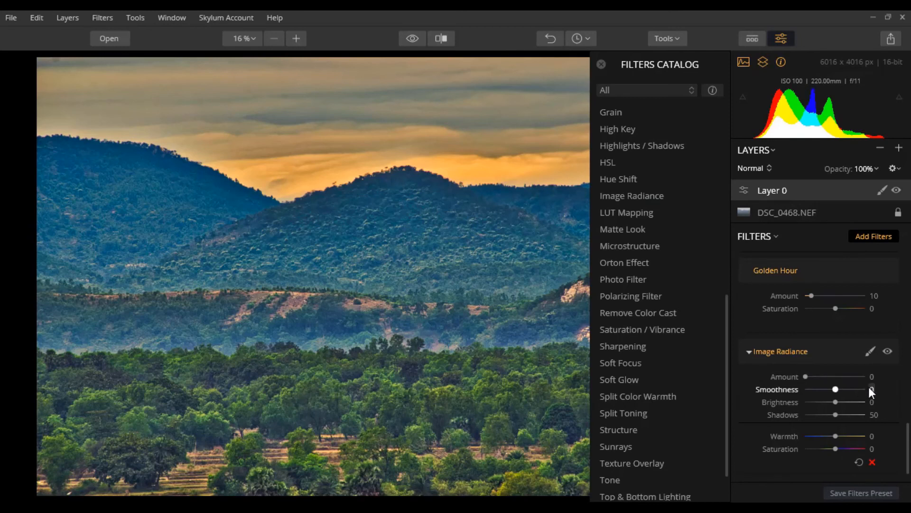
pyautogui.click(834, 377)
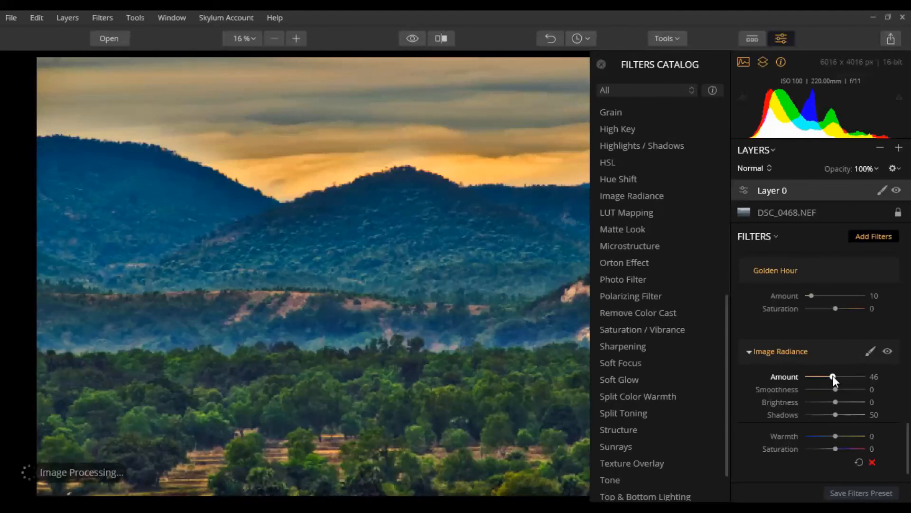
pyautogui.moveTo(834, 377); pyautogui.dragTo(837, 376)
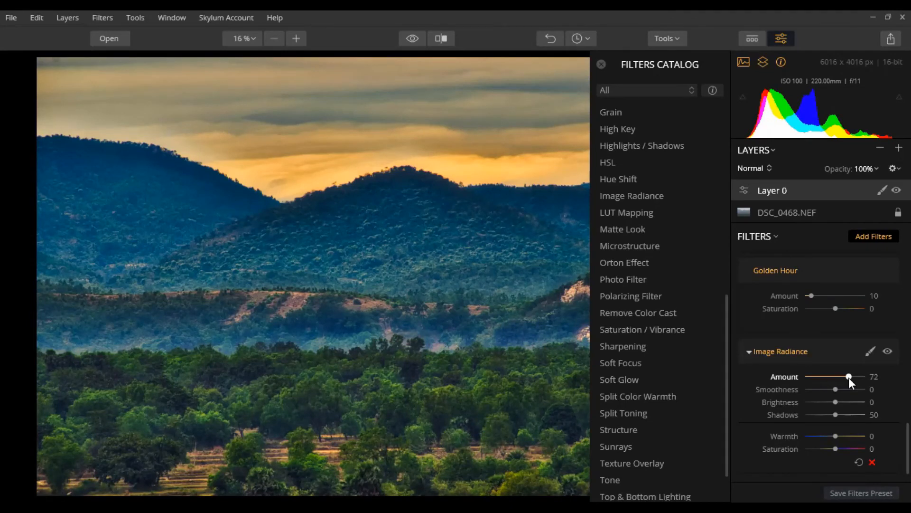
pyautogui.moveTo(849, 377); pyautogui.dragTo(837, 383)
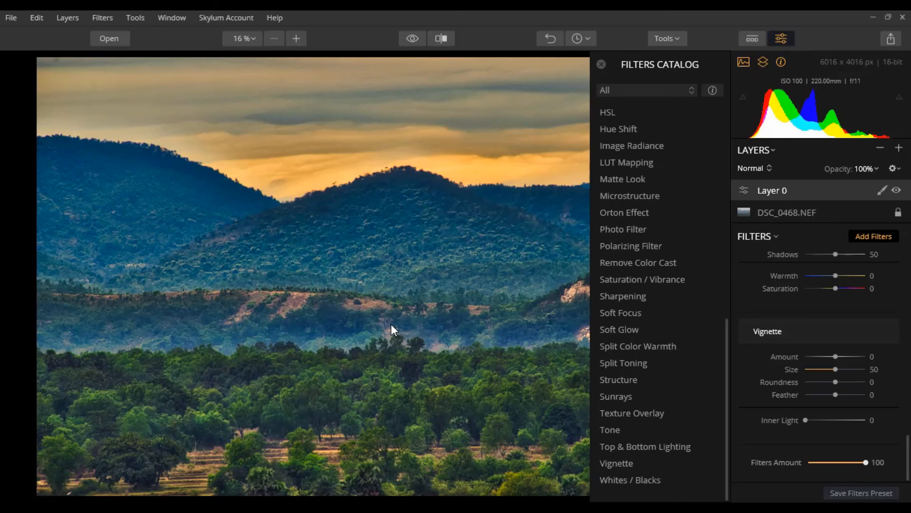
# Add a Vignette filter to Layer 0 with Inner Light at 80.
pyautogui.click(836, 417)
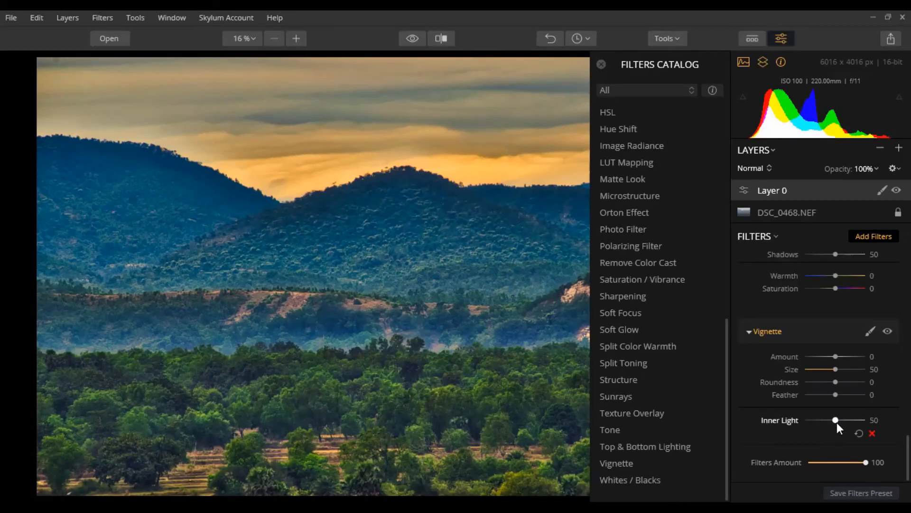
pyautogui.moveTo(838, 424); pyautogui.dragTo(852, 424)
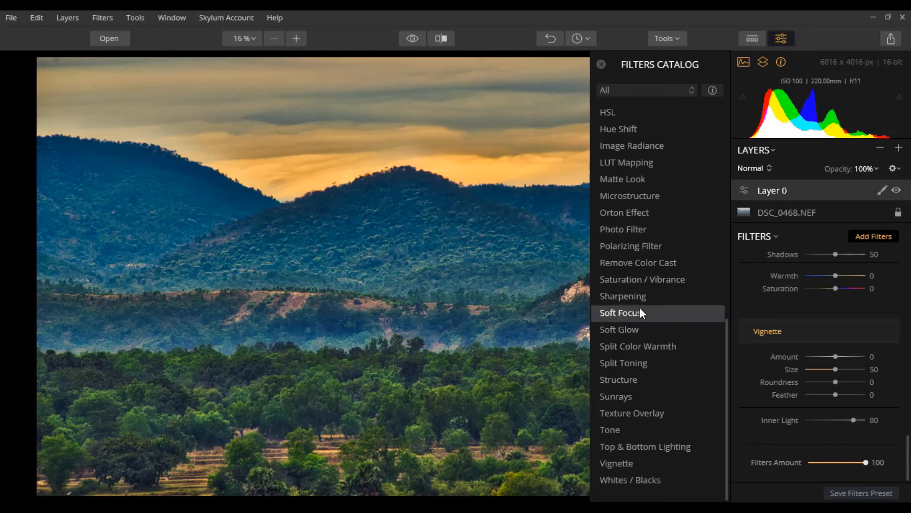
# Add an Exposure filter to Layer 0 with Exposure at 0.33.
pyautogui.scroll(5, 640, 307)
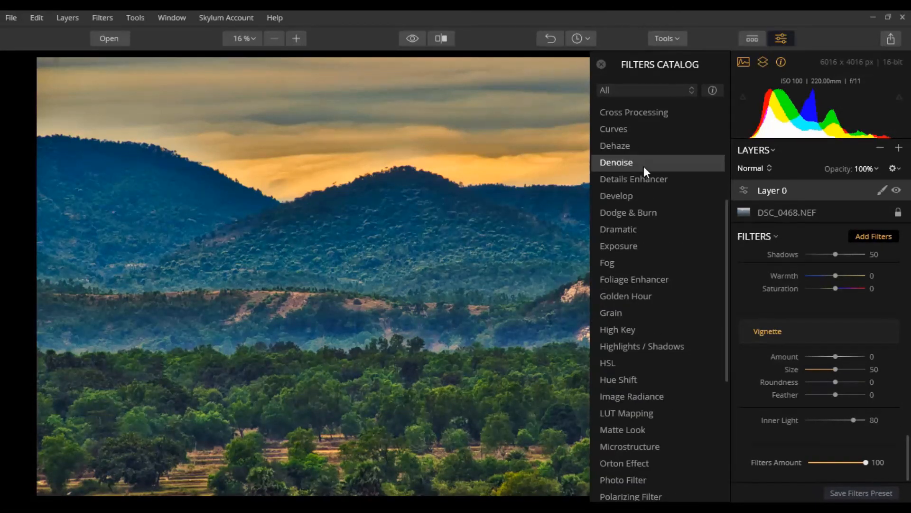
pyautogui.click(631, 251)
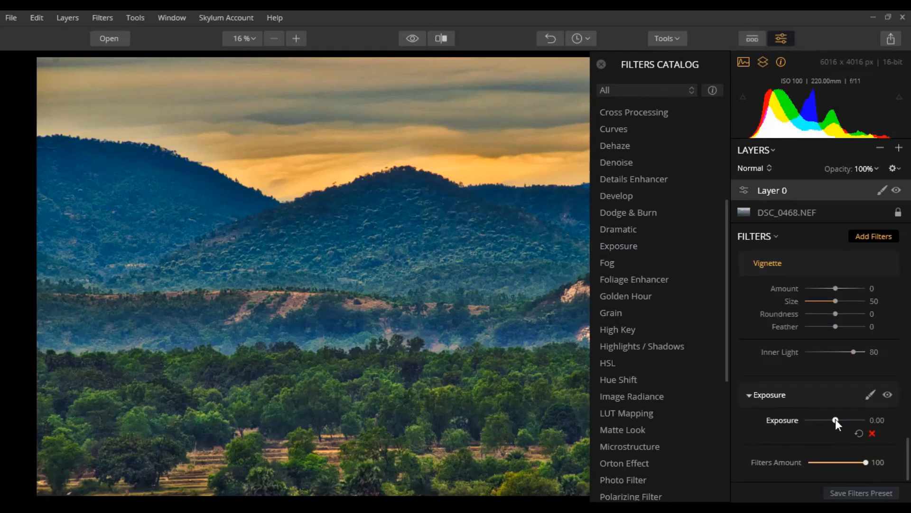
pyautogui.moveTo(836, 419); pyautogui.dragTo(837, 420)
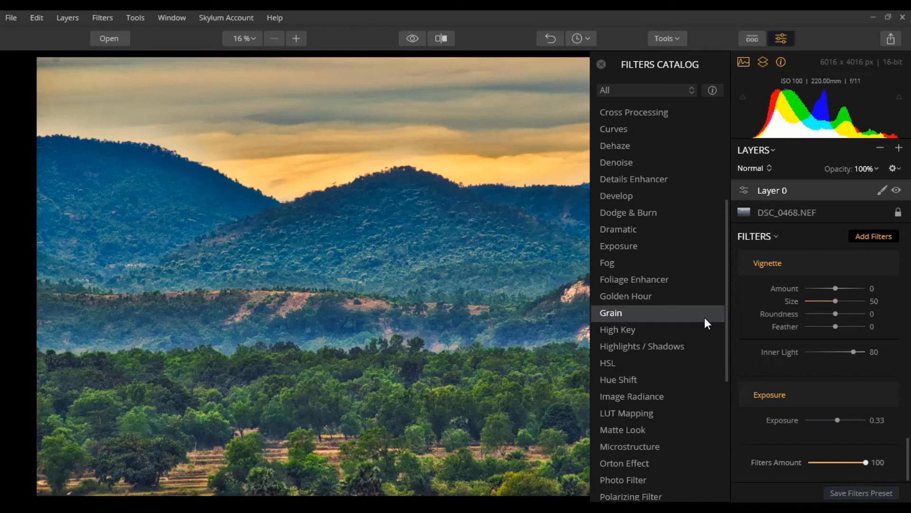
# Add an HSL filter to Layer 0 and close the filters catalog.
pyautogui.scroll(-3, 663, 251)
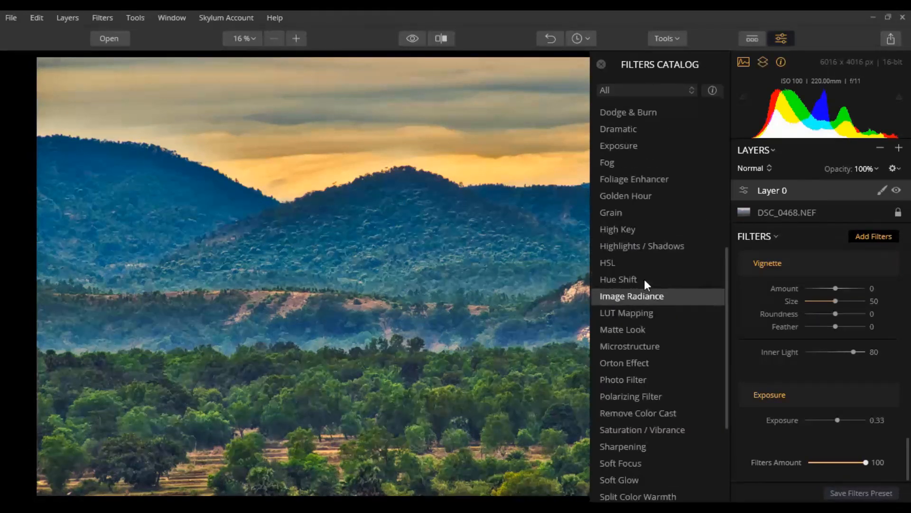
pyautogui.click(614, 264)
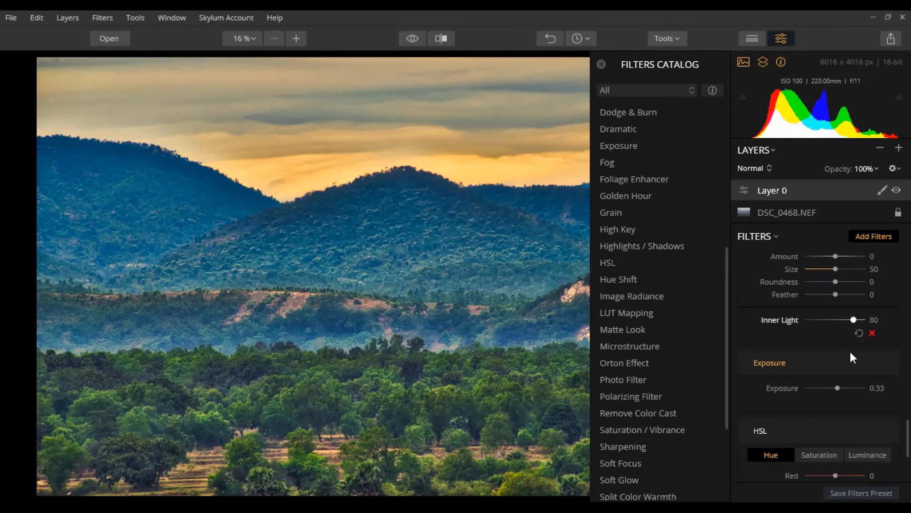
pyautogui.scroll(-1, 842, 388)
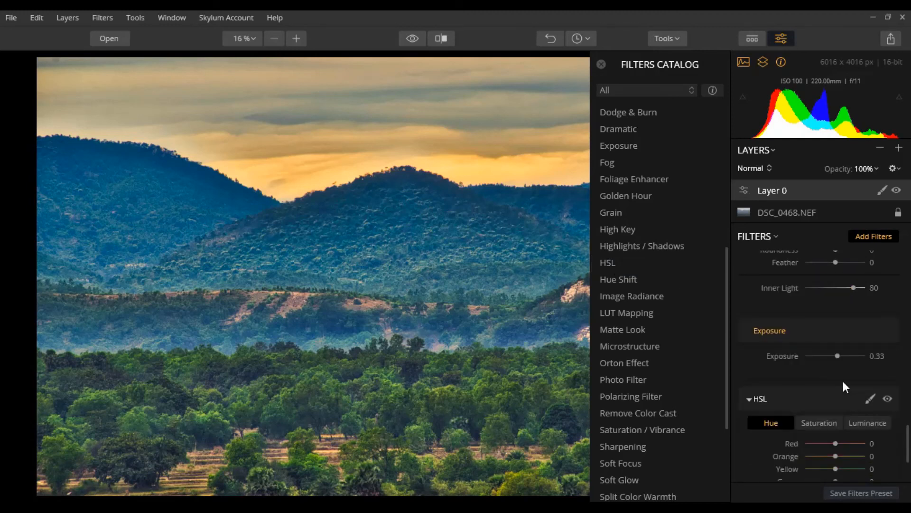
pyautogui.click(602, 64)
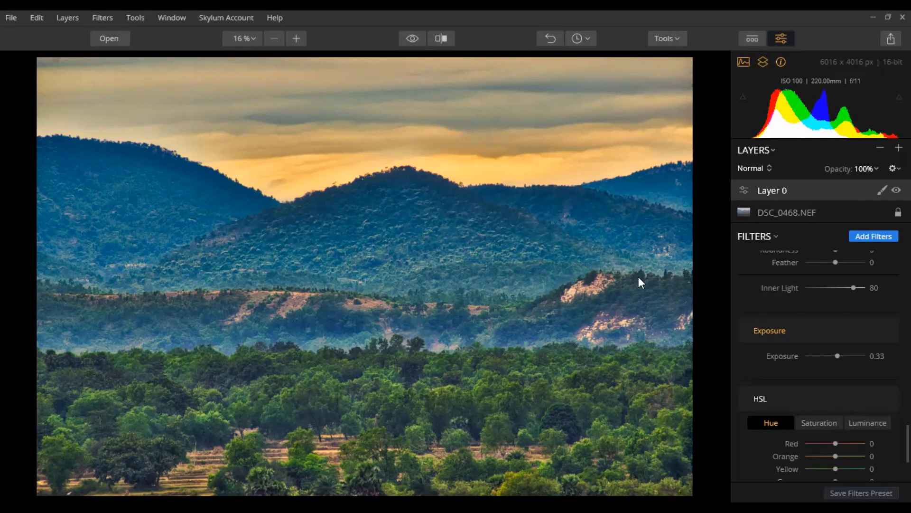
# Set the HSL filter's Saturation to -40 for Blue and -9 for Green.
pyautogui.click(836, 424)
pyautogui.scroll(-1, 861, 431)
pyautogui.scroll(-2, 864, 433)
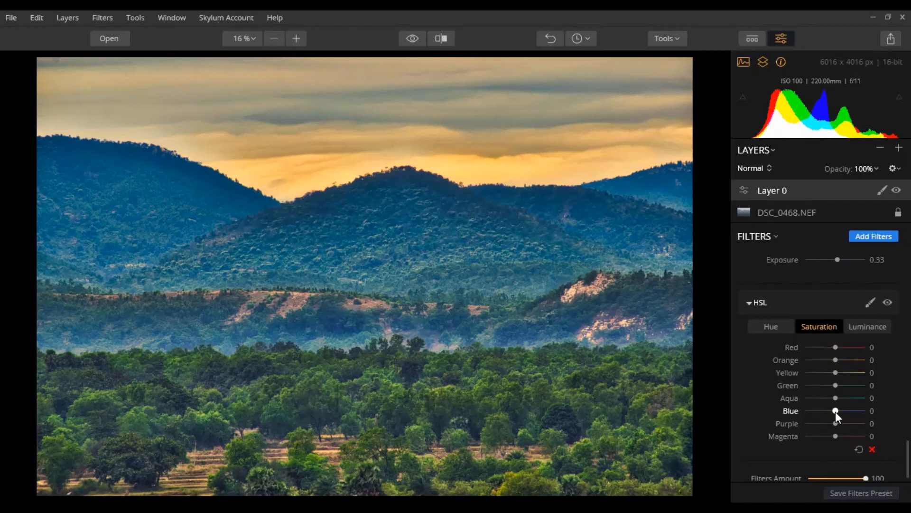
pyautogui.moveTo(835, 411); pyautogui.dragTo(824, 412)
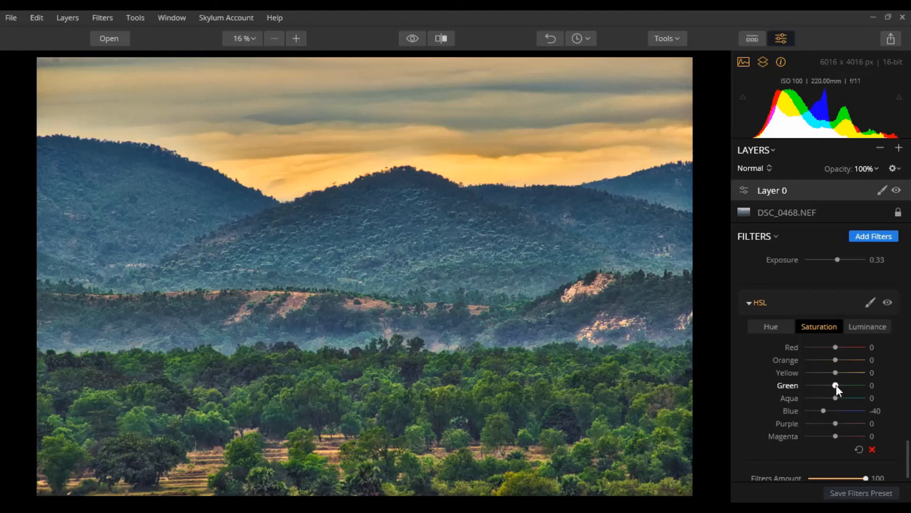
pyautogui.moveTo(836, 385); pyautogui.dragTo(832, 385)
pyautogui.moveTo(832, 386); pyautogui.dragTo(833, 386)
# Compare the edited landscape with the original photo by switching repeatedly between the before and after views.
pyautogui.click(412, 38)
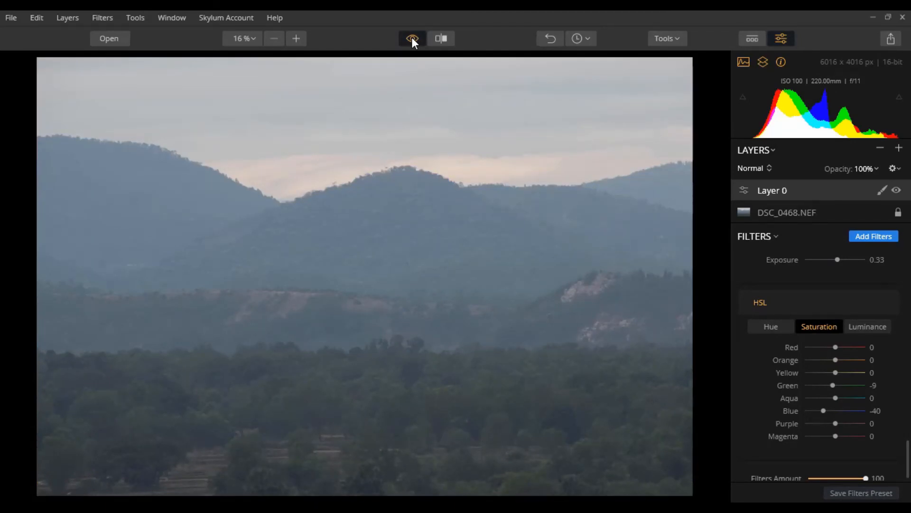
pyautogui.click(411, 38)
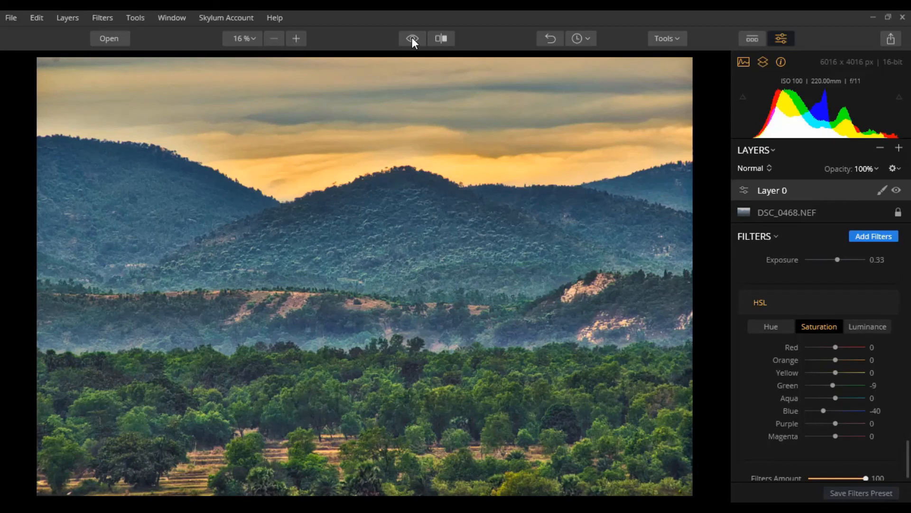
pyautogui.click(412, 39)
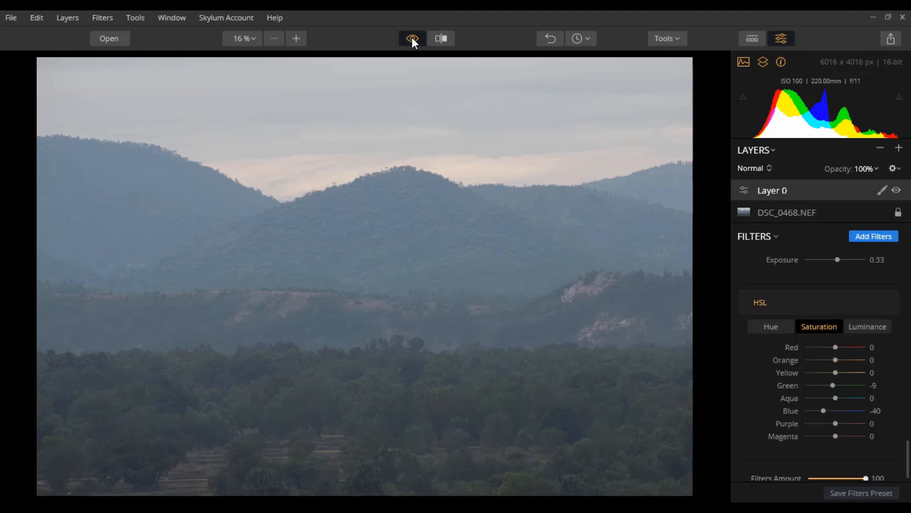
pyautogui.click(411, 38)
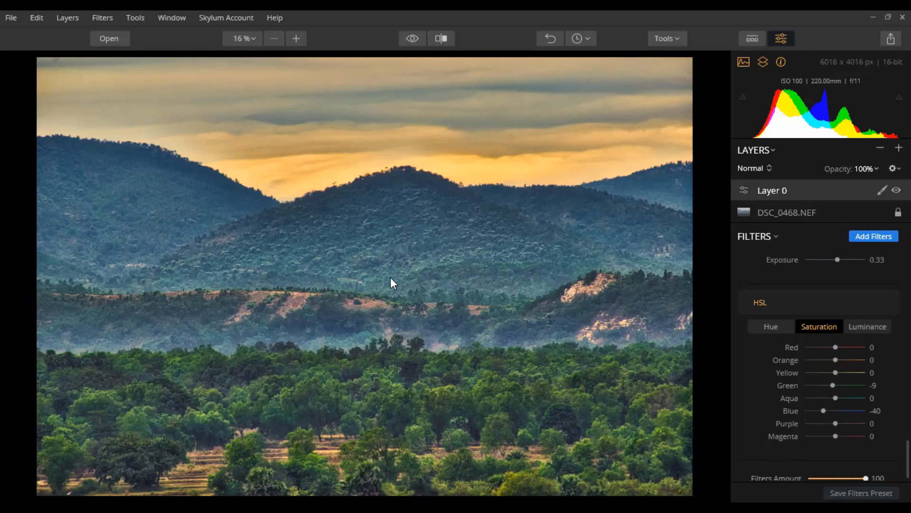
pyautogui.click(419, 39)
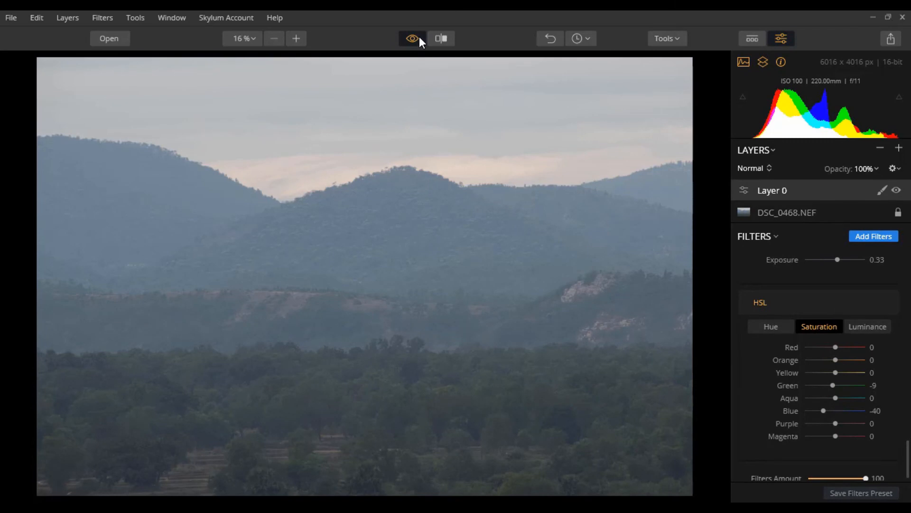
# Return to the edited view, add a Denoise filter to Layer 0 and close the filters catalog.
pyautogui.click(419, 37)
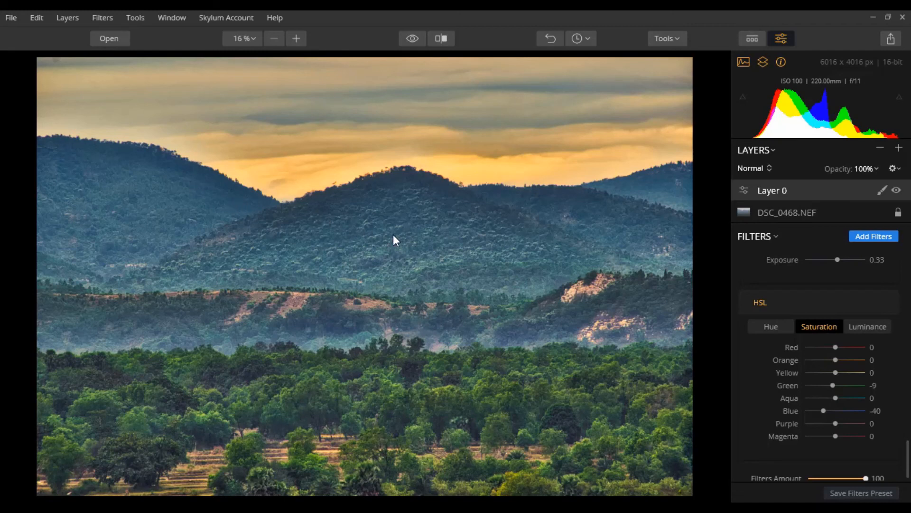
pyautogui.hotkey('ctrl', '1')
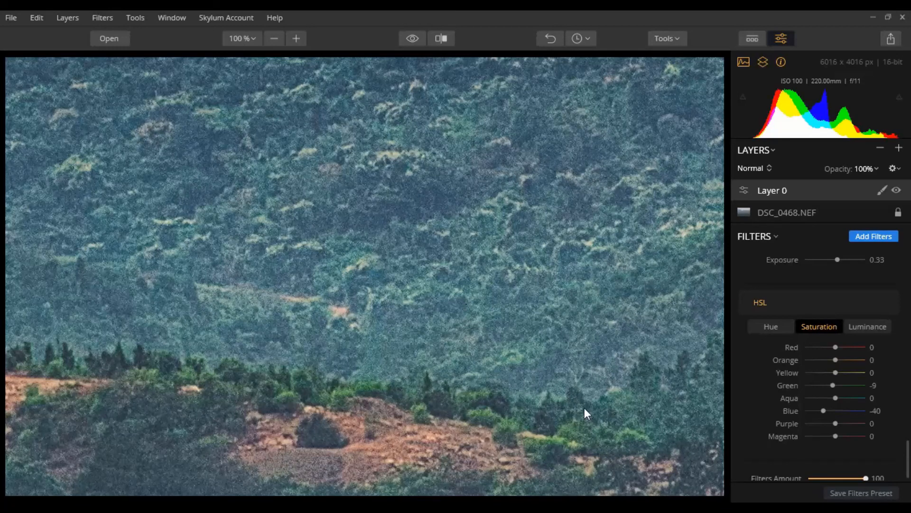
pyautogui.click(890, 238)
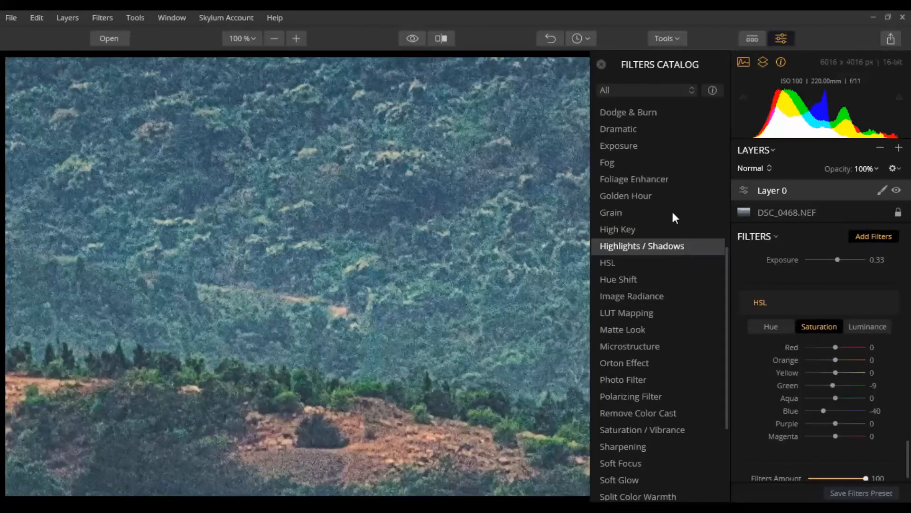
pyautogui.scroll(1, 671, 209)
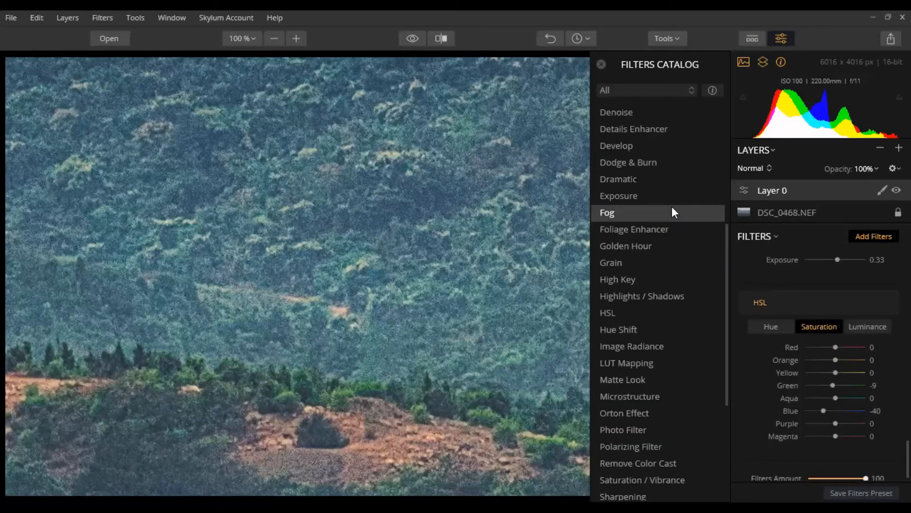
pyautogui.click(624, 113)
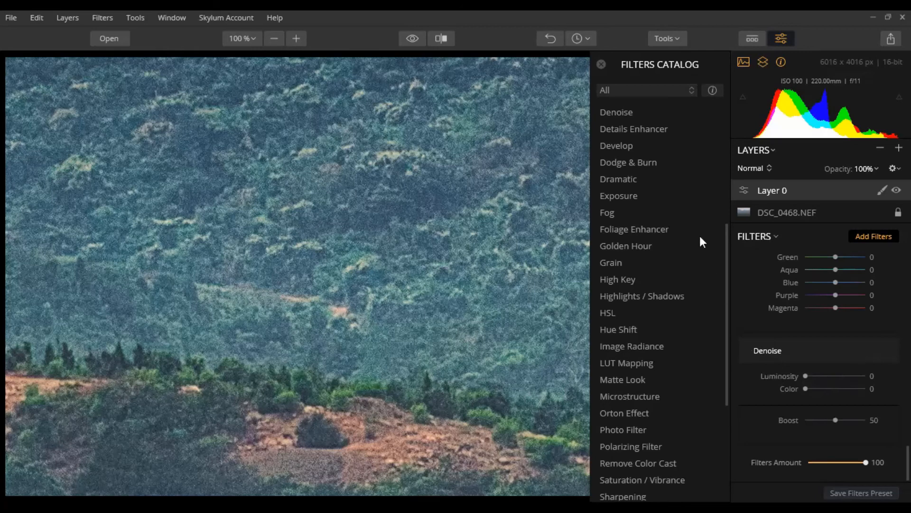
pyautogui.click(602, 63)
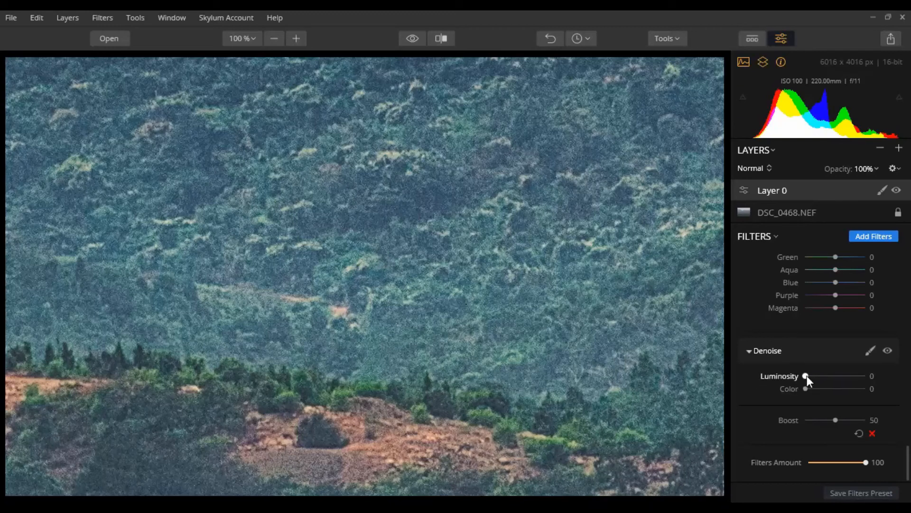
# Set the Denoise filter's Luminosity to 50 and Color to 40.
pyautogui.moveTo(807, 375); pyautogui.dragTo(825, 376)
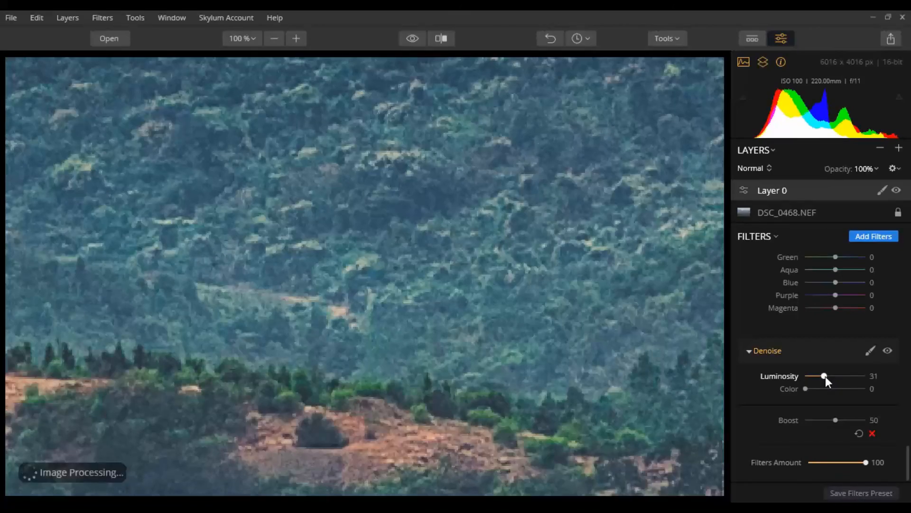
pyautogui.moveTo(826, 377); pyautogui.dragTo(832, 376)
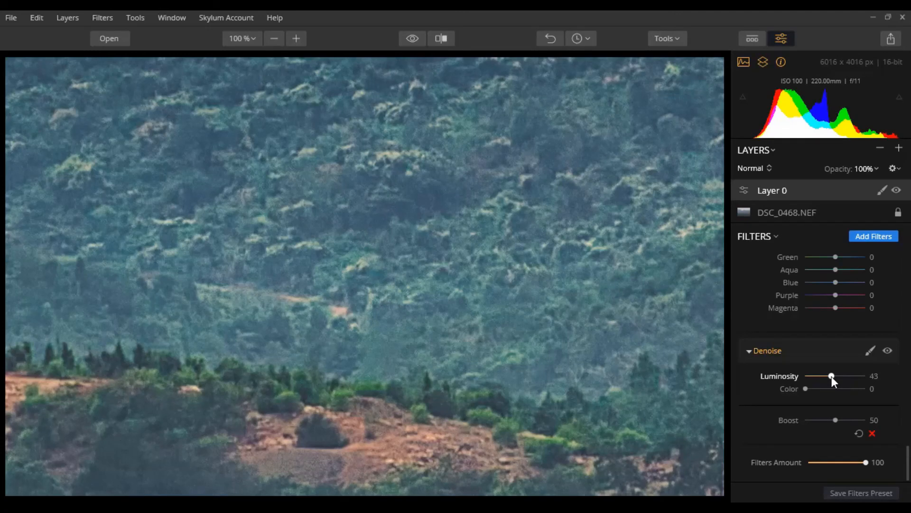
pyautogui.moveTo(832, 376); pyautogui.dragTo(836, 376)
pyautogui.click(830, 388)
pyautogui.moveTo(830, 389); pyautogui.dragTo(833, 388)
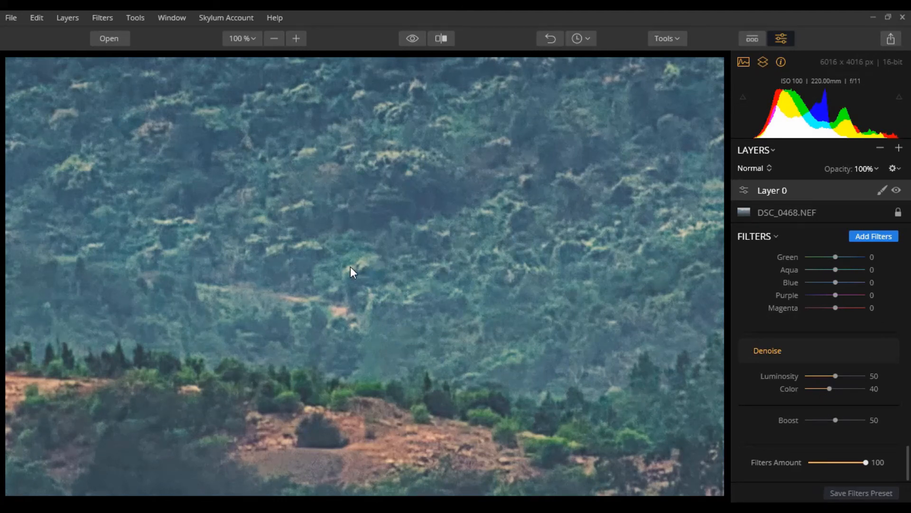
# Add a Dodge & Burn filter to Layer 0 and close the filters catalog.
pyautogui.hotkey('ctrl', '0')
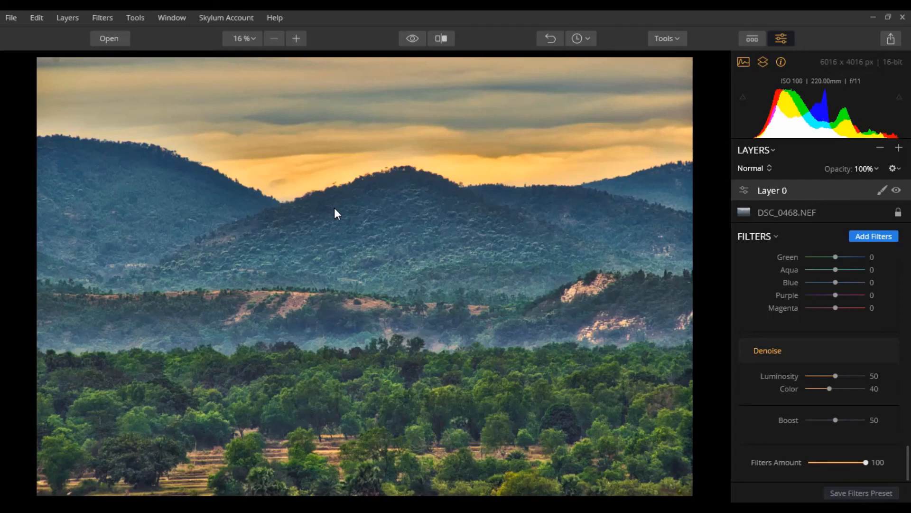
pyautogui.click(885, 237)
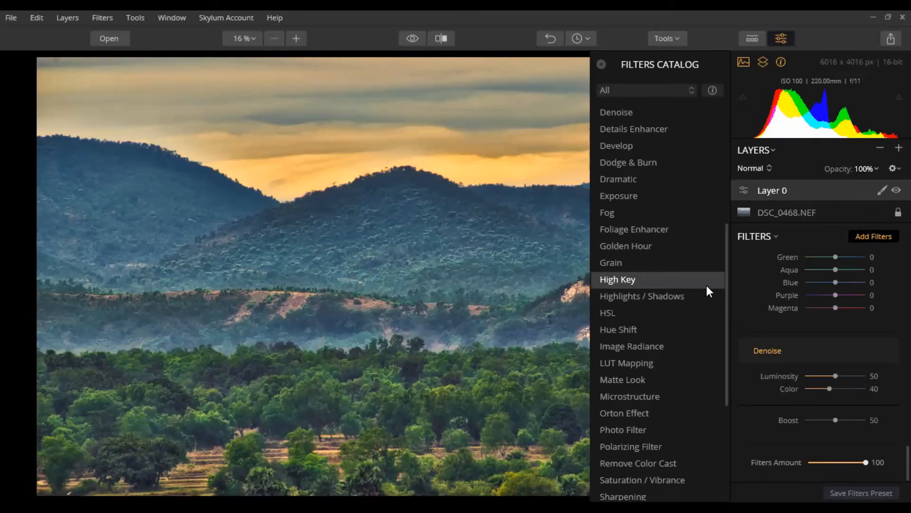
pyautogui.click(637, 164)
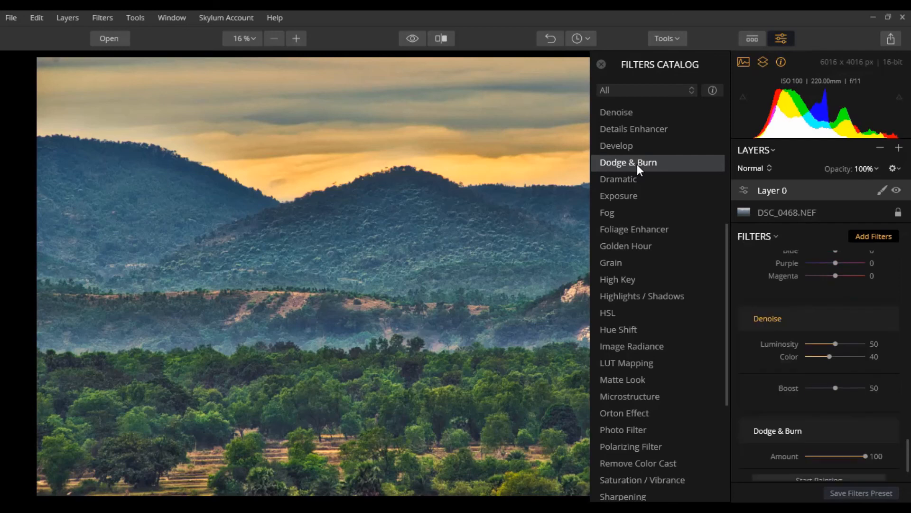
pyautogui.click(602, 65)
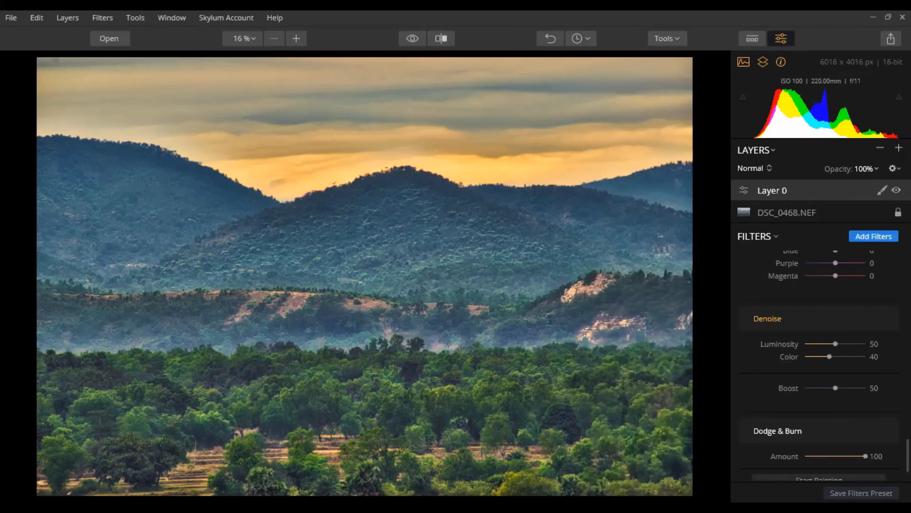
# Start a brush mask on the Dodge & Burn filter with the brush size set to 48.
pyautogui.scroll(-2, 909, 470)
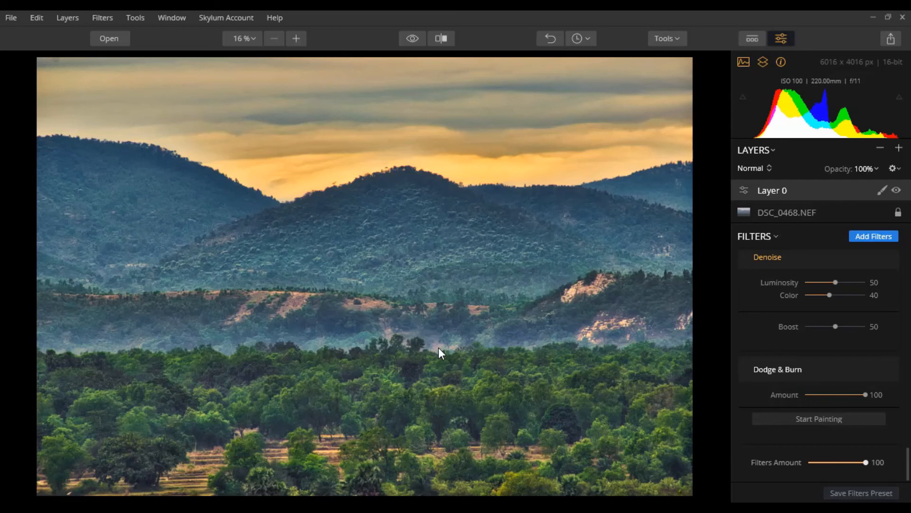
pyautogui.scroll(5, 779, 393)
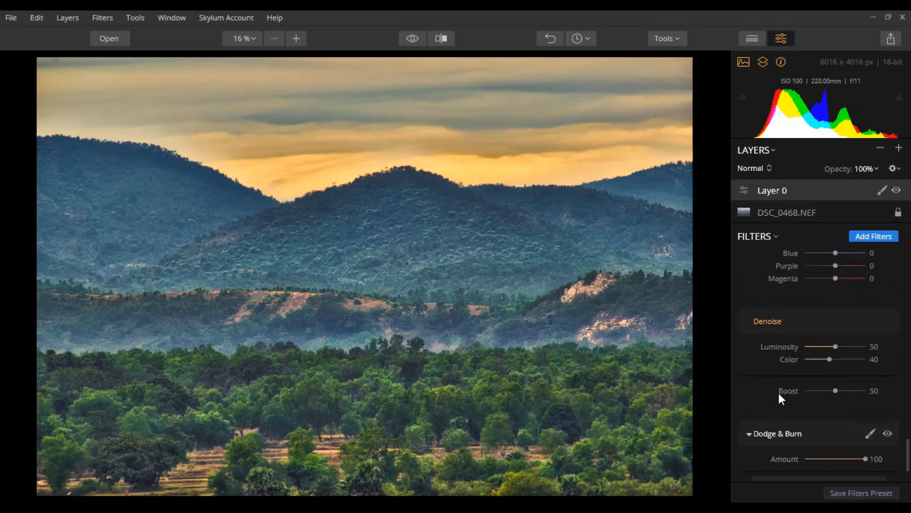
pyautogui.scroll(-5, 779, 393)
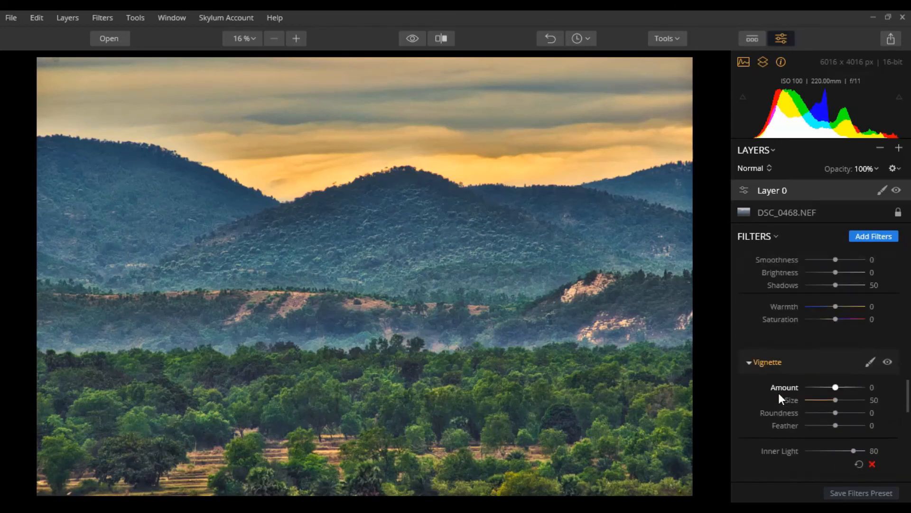
pyautogui.scroll(-3, 779, 398)
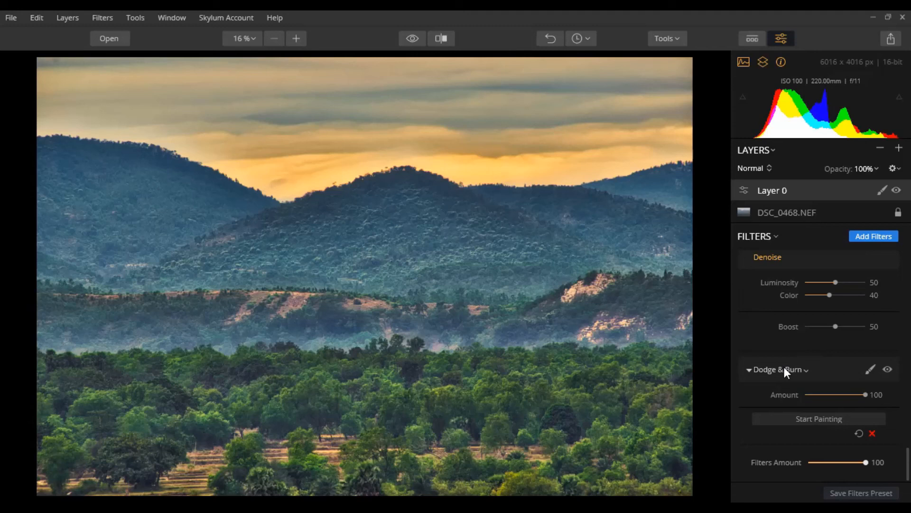
pyautogui.click(871, 369)
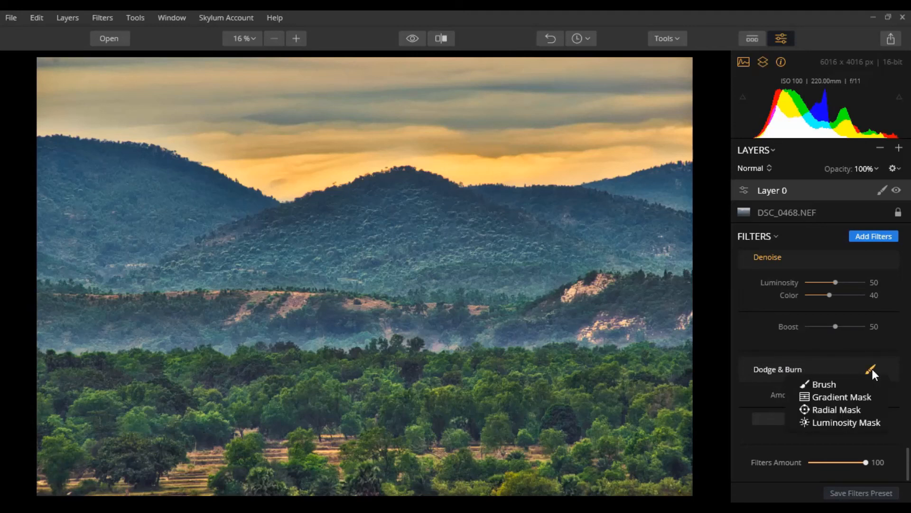
pyautogui.click(832, 386)
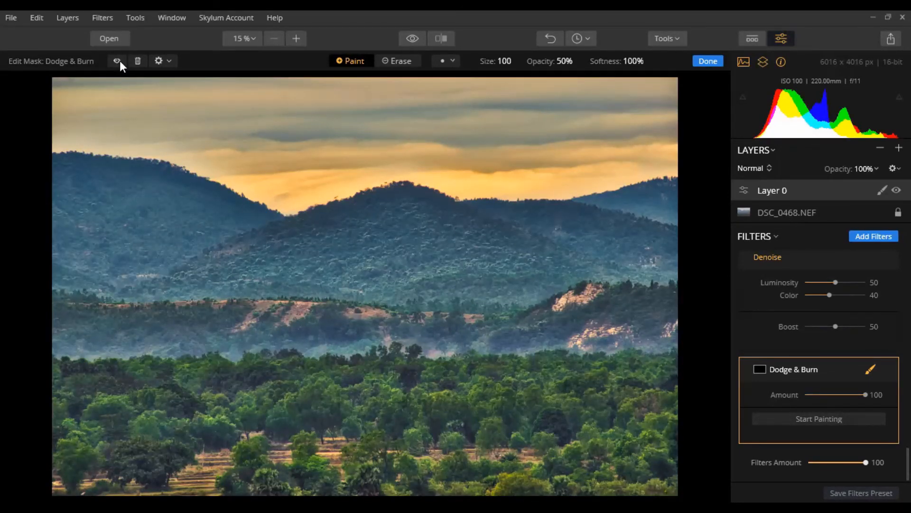
pyautogui.click(515, 62)
pyautogui.moveTo(492, 87); pyautogui.dragTo(482, 89)
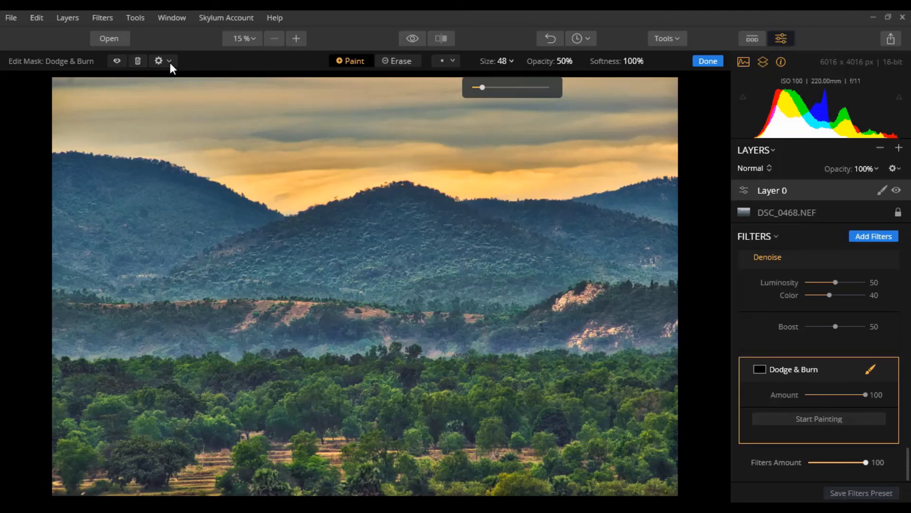
# Show the mask overlay, paint the hazy band above the forest and the sky over the left mountain, and finish the mask.
pyautogui.click(117, 61)
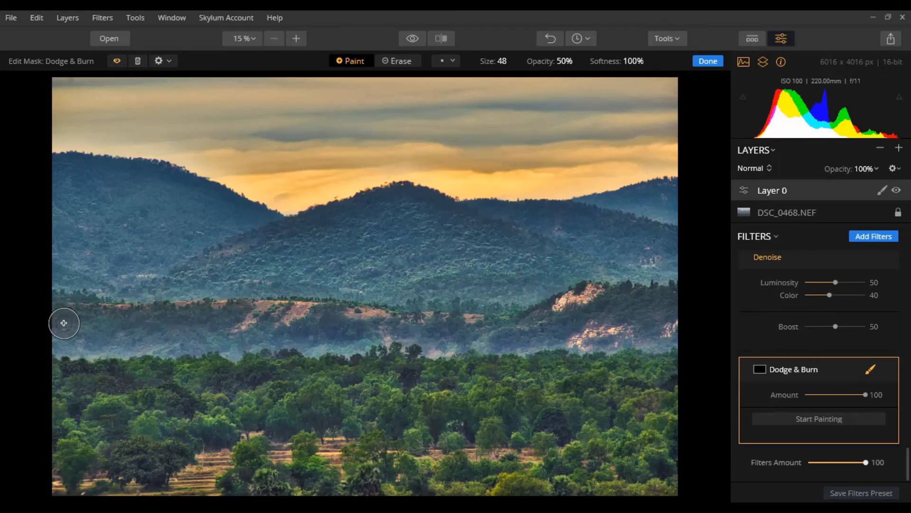
pyautogui.moveTo(58, 323)
pyautogui.mouseDown()
pyautogui.moveTo(192, 323)
pyautogui.moveTo(208, 331)
pyautogui.moveTo(54, 336)
pyautogui.moveTo(88, 354)
pyautogui.moveTo(203, 345)
pyautogui.moveTo(236, 351)
pyautogui.moveTo(237, 340)
pyautogui.moveTo(260, 341)
pyautogui.moveTo(254, 351)
pyautogui.moveTo(270, 353)
pyautogui.moveTo(347, 342)
pyautogui.moveTo(569, 346)
pyautogui.moveTo(675, 320)
pyautogui.mouseUp()
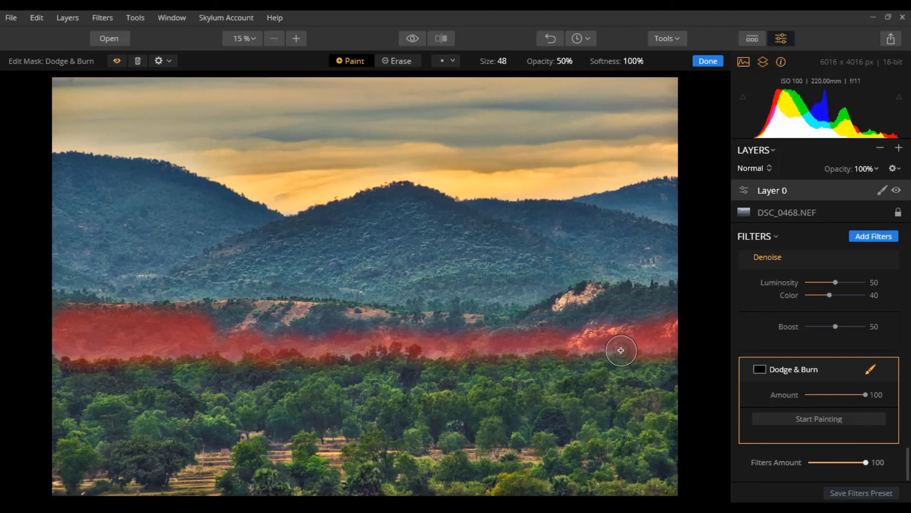
pyautogui.click(566, 350)
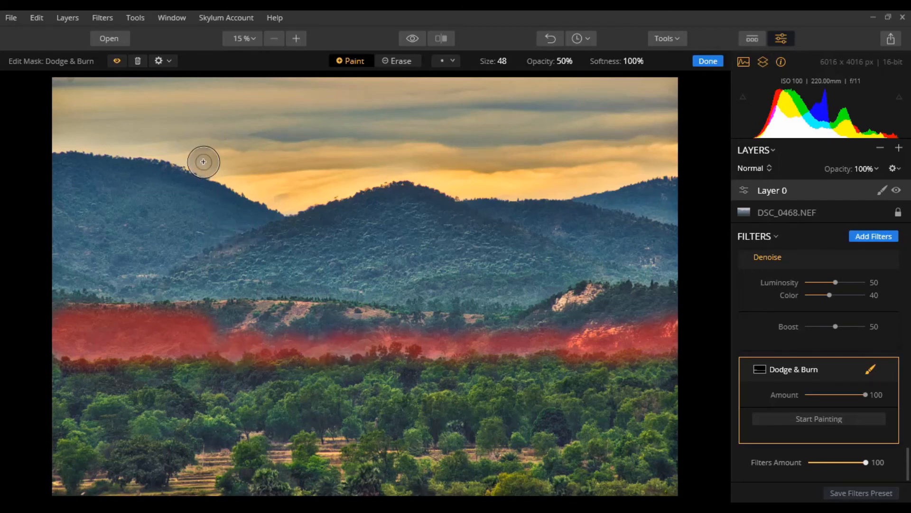
pyautogui.moveTo(216, 167)
pyautogui.mouseDown()
pyautogui.moveTo(125, 143)
pyautogui.moveTo(49, 146)
pyautogui.moveTo(58, 150)
pyautogui.moveTo(215, 174)
pyautogui.moveTo(201, 143)
pyautogui.moveTo(54, 122)
pyautogui.mouseUp()
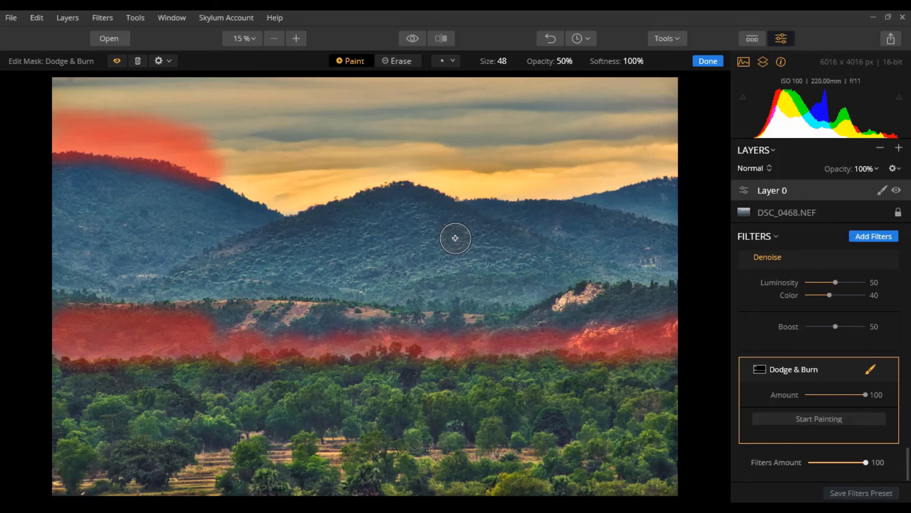
pyautogui.click(708, 61)
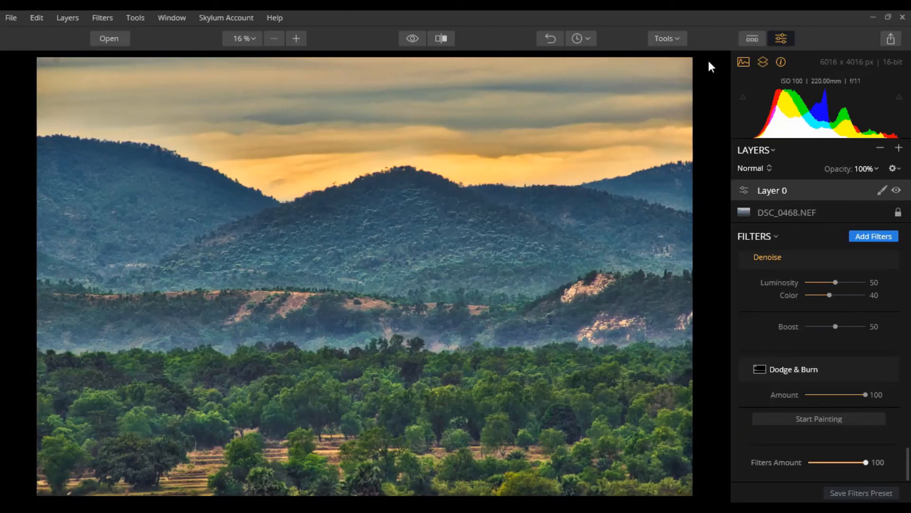
# Start Dodge & Burn painting with the Darken brush at size 37 and 12% strength.
pyautogui.click(830, 420)
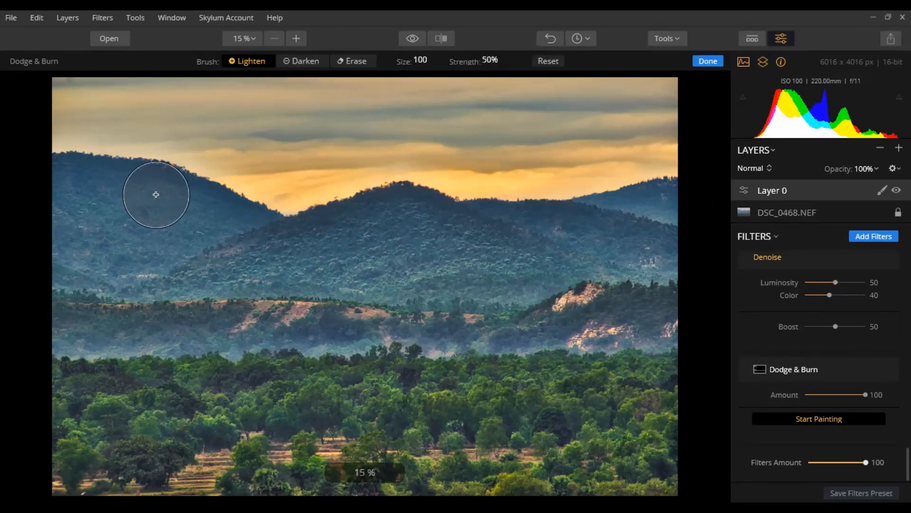
pyautogui.moveTo(79, 259)
pyautogui.mouseDown()
pyautogui.moveTo(81, 304)
pyautogui.moveTo(122, 321)
pyautogui.moveTo(285, 324)
pyautogui.mouseUp()
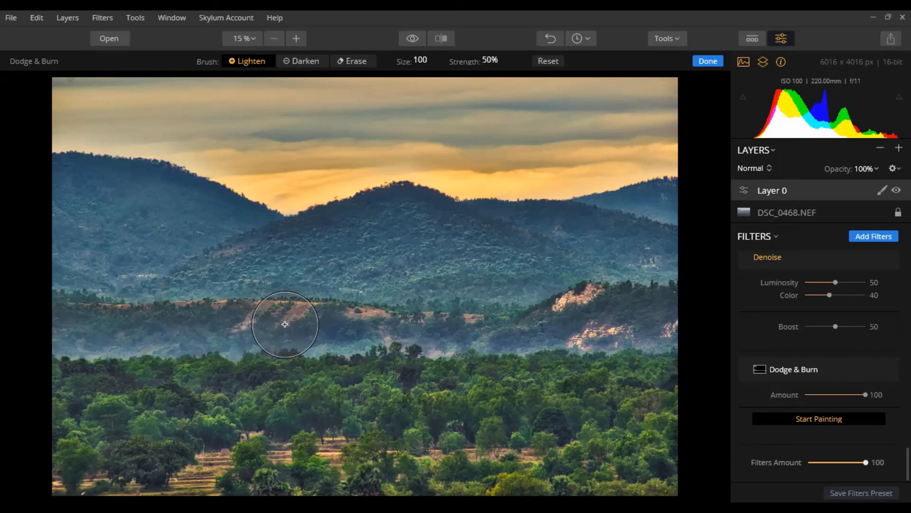
pyautogui.click(307, 61)
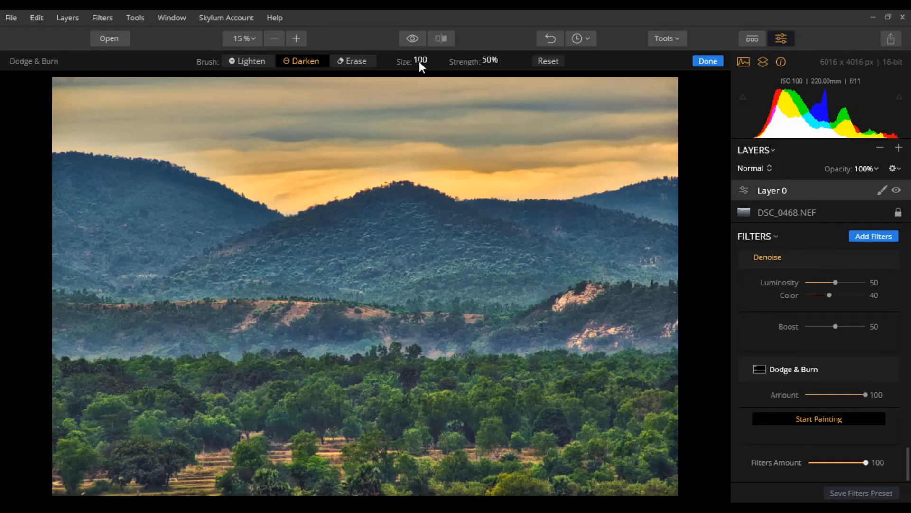
pyautogui.click(440, 61)
pyautogui.moveTo(413, 87); pyautogui.dragTo(394, 85)
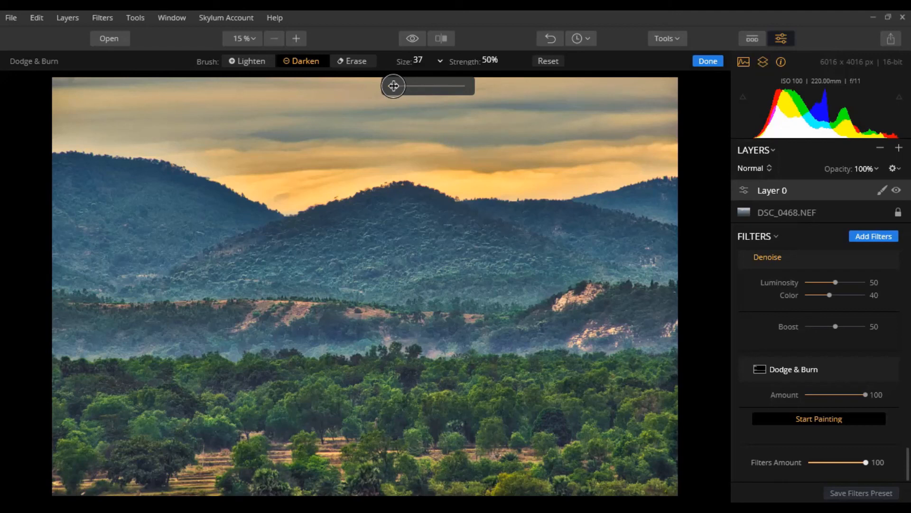
pyautogui.click(498, 61)
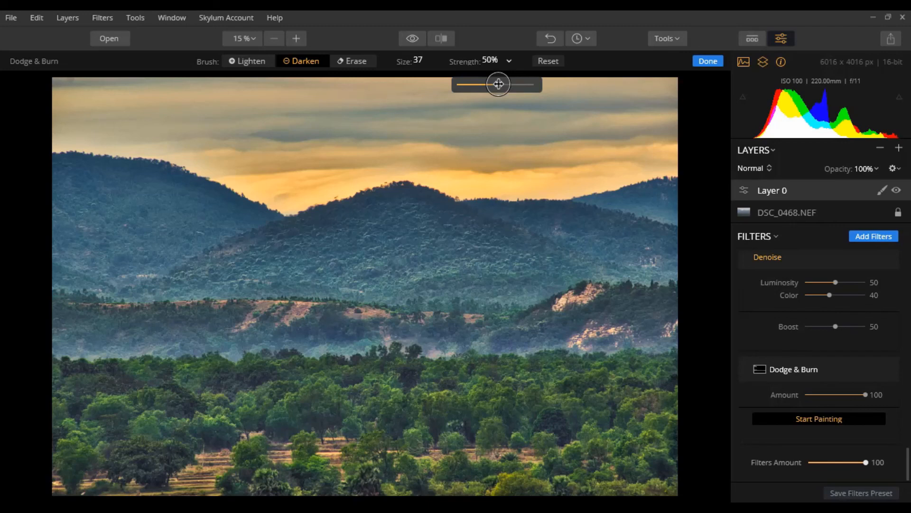
pyautogui.moveTo(498, 84); pyautogui.dragTo(470, 89)
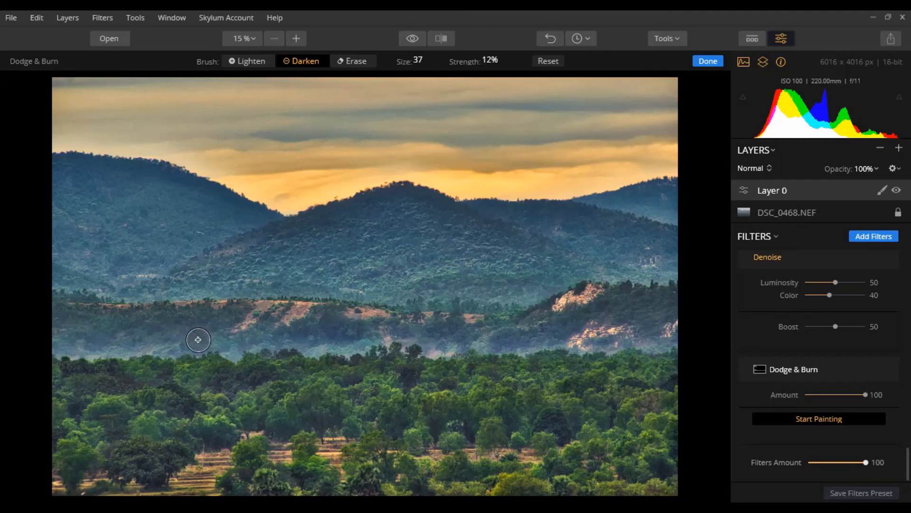
# Darken the forest, the haze along its upper edge and the sky above the left mountain, preview the original, and finish painting.
pyautogui.moveTo(56, 363)
pyautogui.mouseDown()
pyautogui.moveTo(178, 361)
pyautogui.moveTo(92, 359)
pyautogui.moveTo(104, 372)
pyautogui.mouseUp()
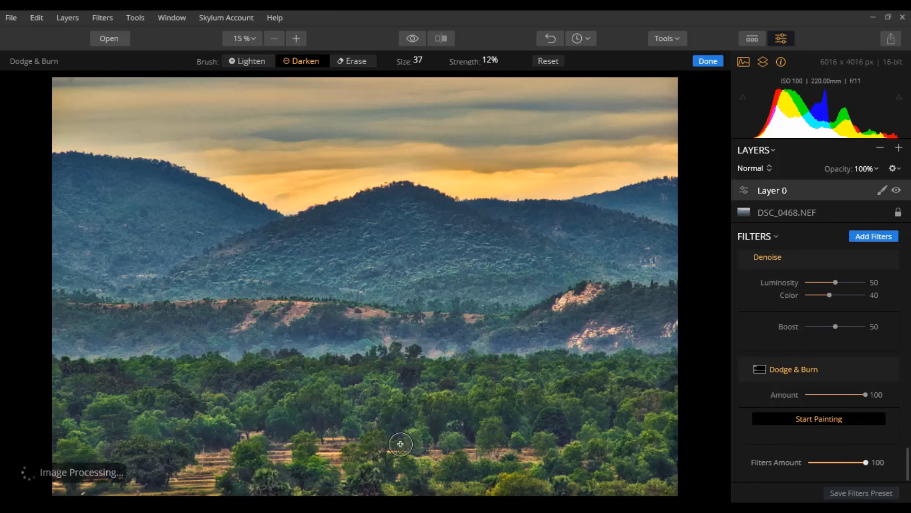
pyautogui.moveTo(379, 470); pyautogui.dragTo(394, 459)
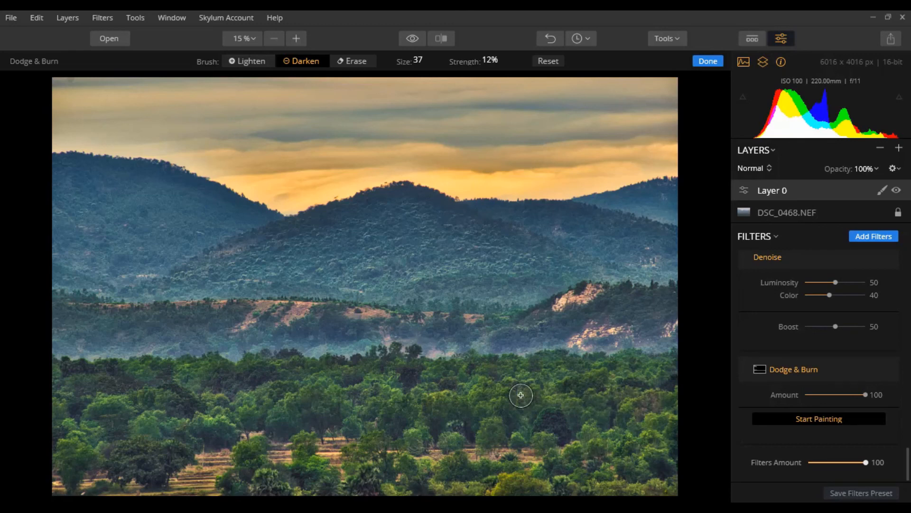
pyautogui.click(340, 418)
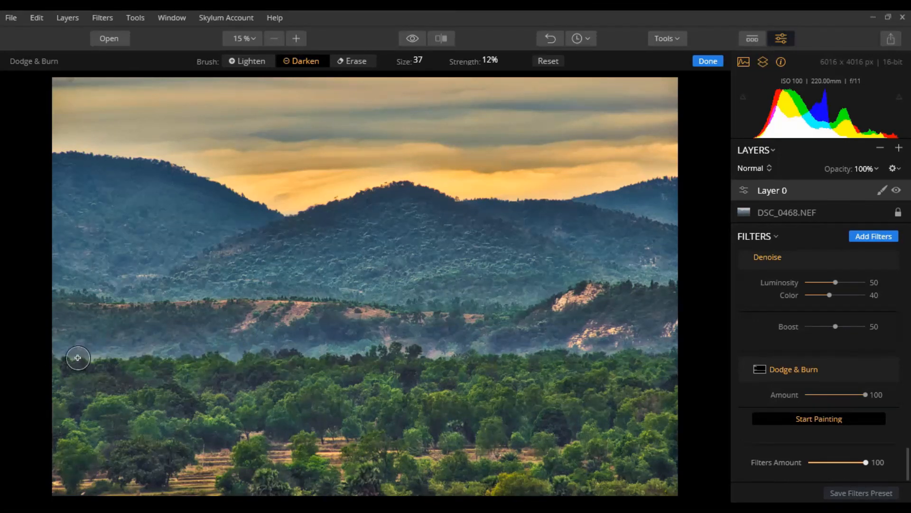
pyautogui.moveTo(144, 355)
pyautogui.mouseDown()
pyautogui.moveTo(132, 368)
pyautogui.moveTo(162, 360)
pyautogui.mouseUp()
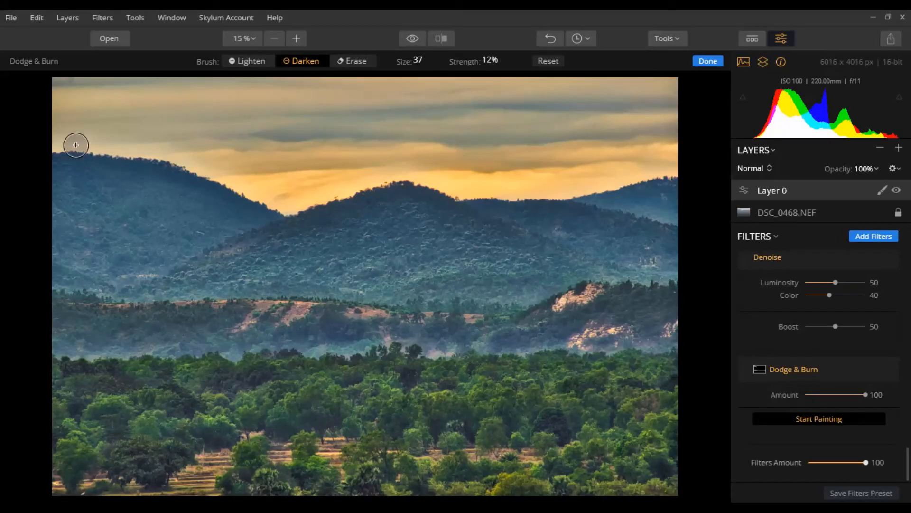
pyautogui.moveTo(57, 133)
pyautogui.mouseDown()
pyautogui.moveTo(210, 163)
pyautogui.moveTo(93, 157)
pyautogui.moveTo(200, 176)
pyautogui.moveTo(84, 145)
pyautogui.mouseUp()
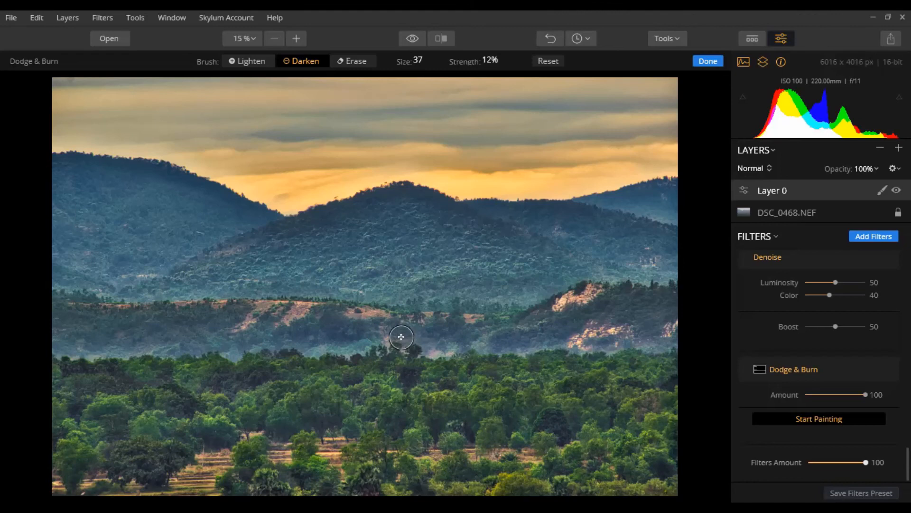
pyautogui.moveTo(645, 346)
pyautogui.mouseDown()
pyautogui.moveTo(673, 352)
pyautogui.moveTo(669, 366)
pyautogui.mouseUp()
pyautogui.click(411, 39)
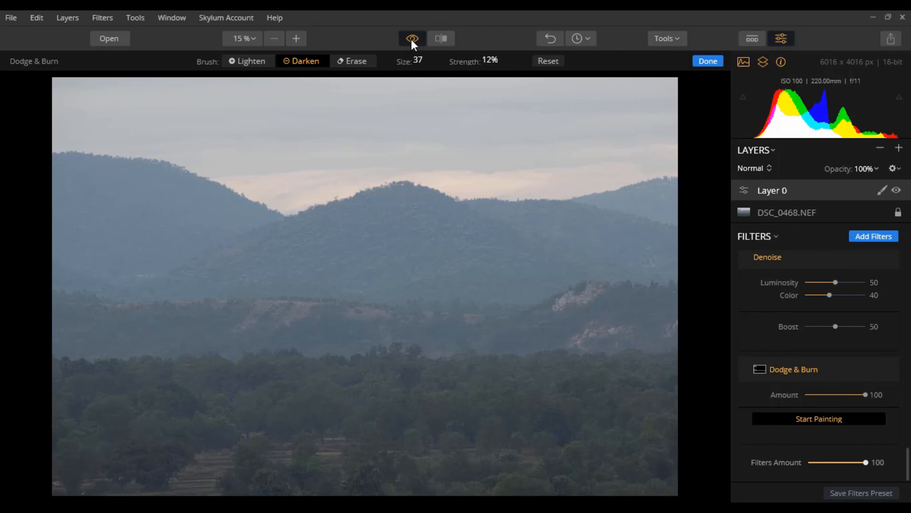
pyautogui.click(411, 39)
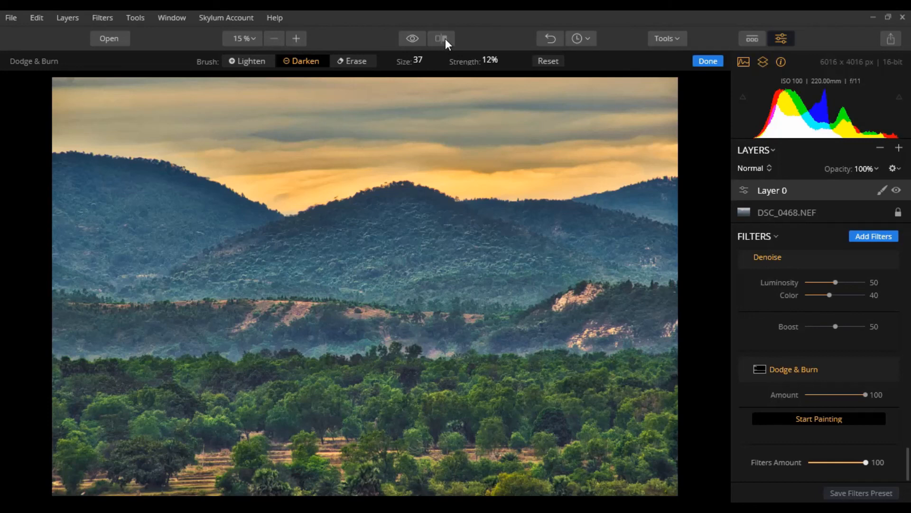
pyautogui.click(708, 62)
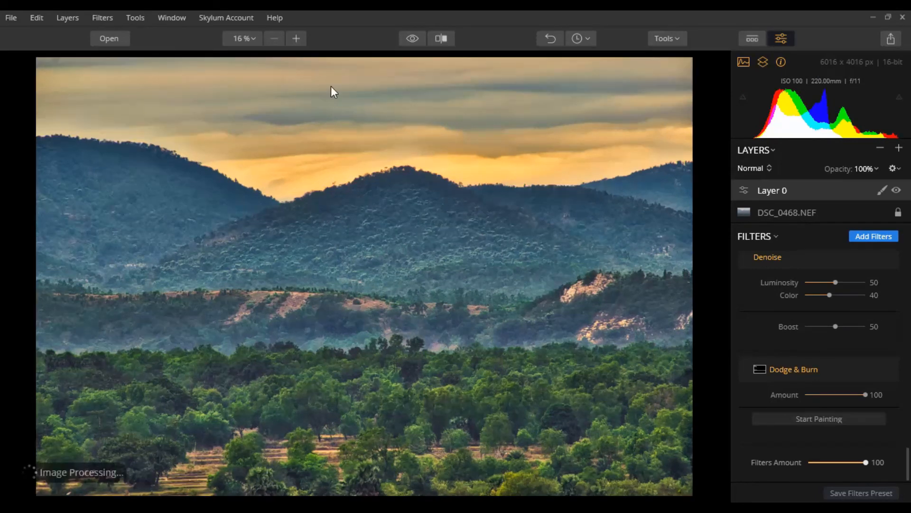
# Compare the edited photo with the original in split before/after view by sweeping the divider across it, and close the comparison.
pyautogui.click(440, 41)
pyautogui.moveTo(361, 187); pyautogui.dragTo(49, 326)
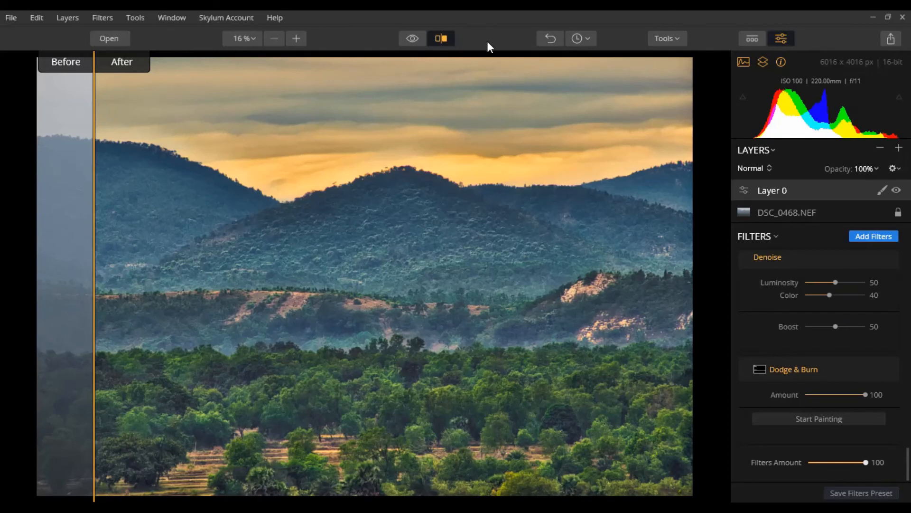
pyautogui.click(441, 43)
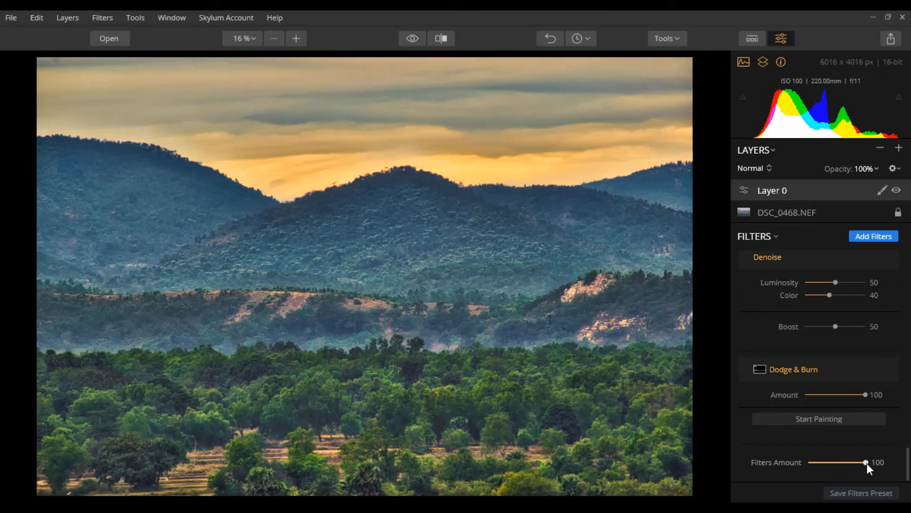
# Set the overall Filters Amount to 86 and check the softened edit against the original photo.
pyautogui.moveTo(867, 464); pyautogui.dragTo(863, 465)
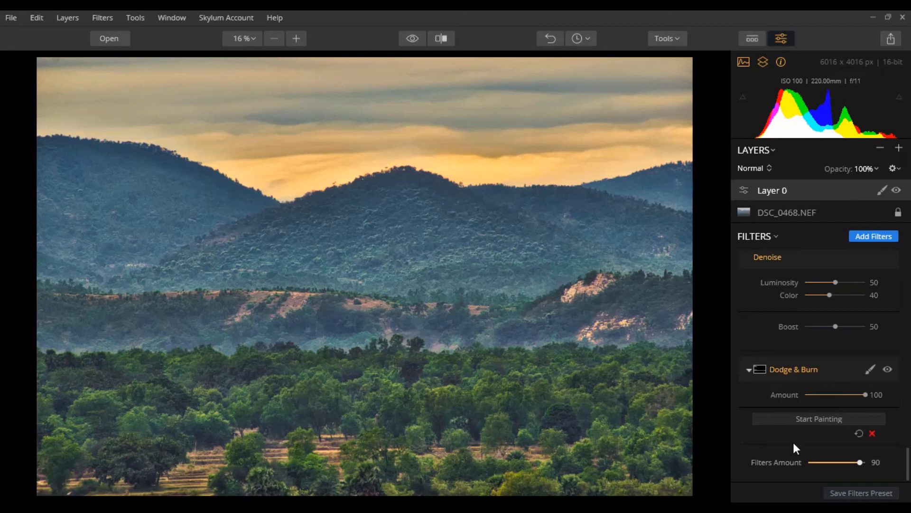
pyautogui.moveTo(860, 464); pyautogui.dragTo(856, 464)
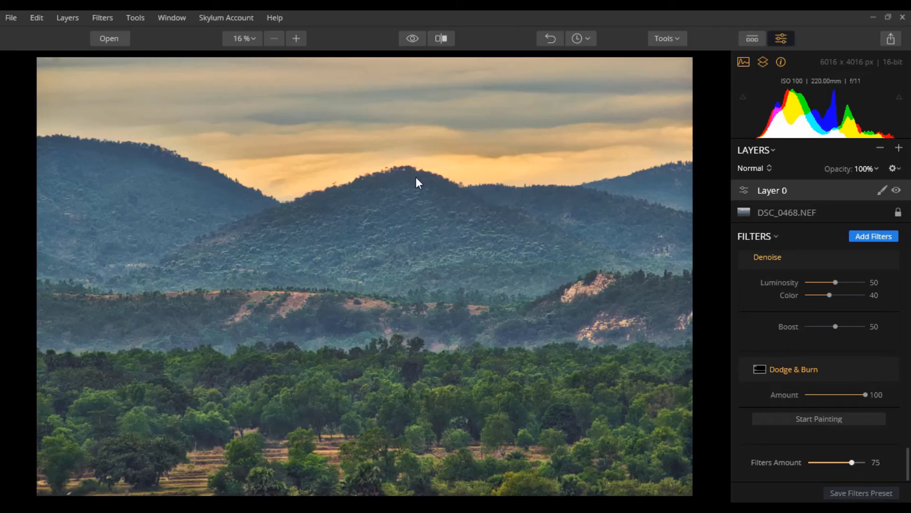
pyautogui.click(854, 462)
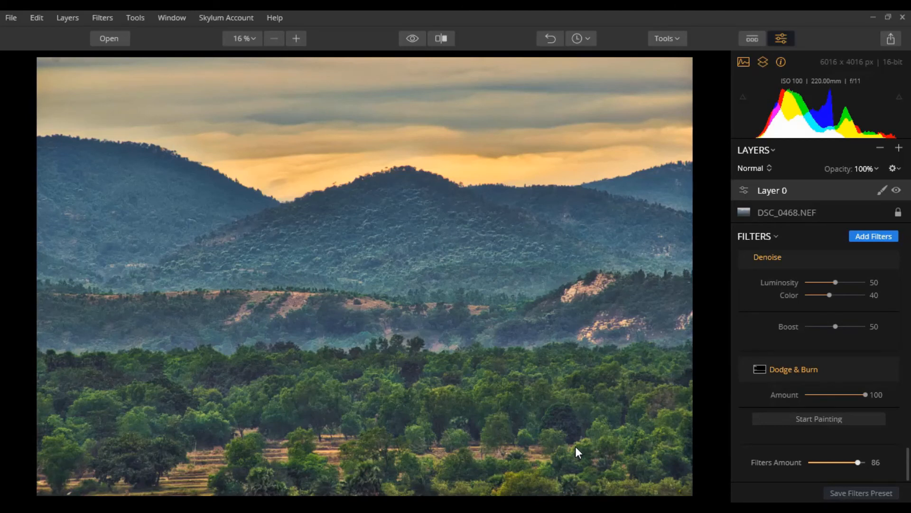
pyautogui.moveTo(413, 39); pyautogui.dragTo(413, 38)
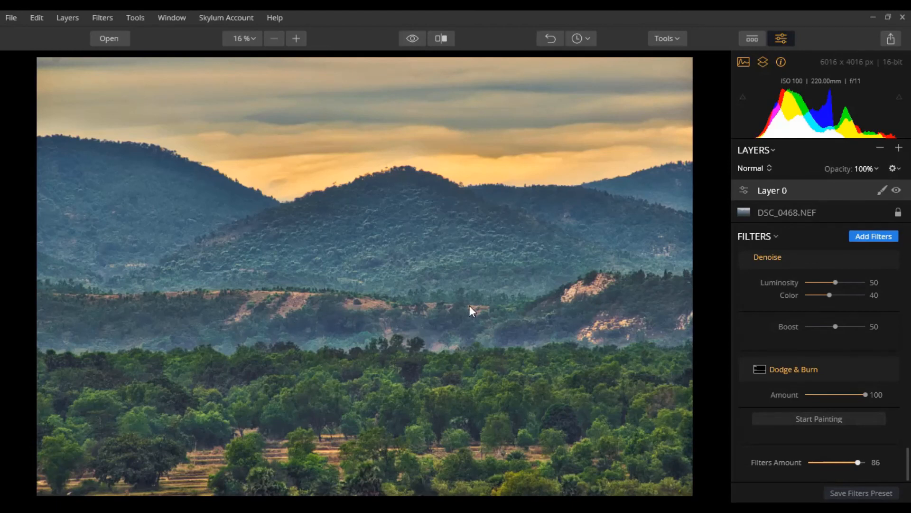